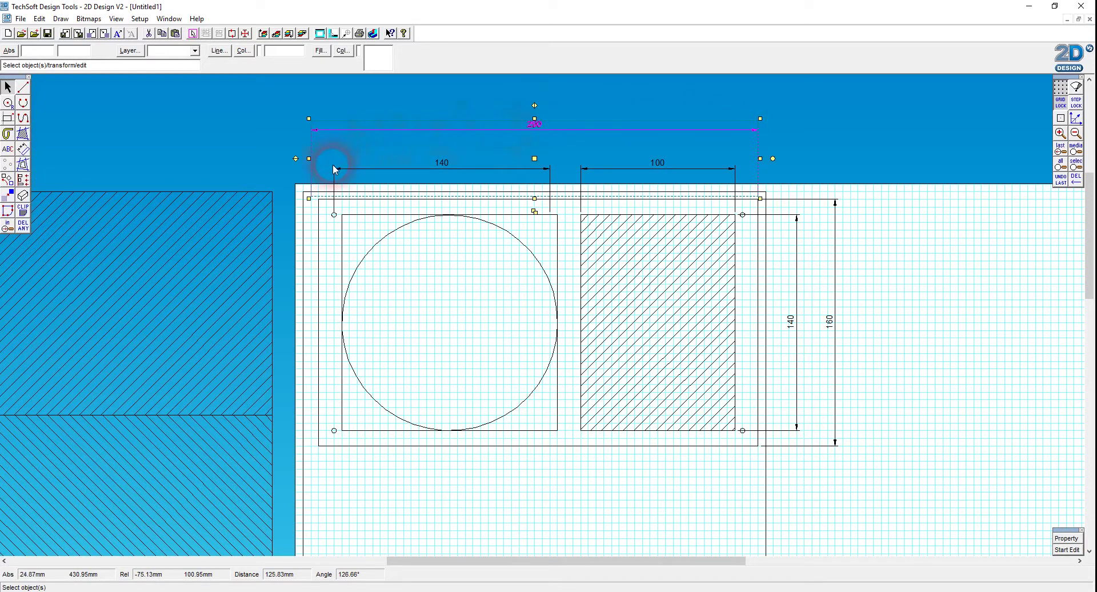
- Stretch the start of the overall width dimension to the outer rectangle's edge so that it reads 285
click(308, 195)
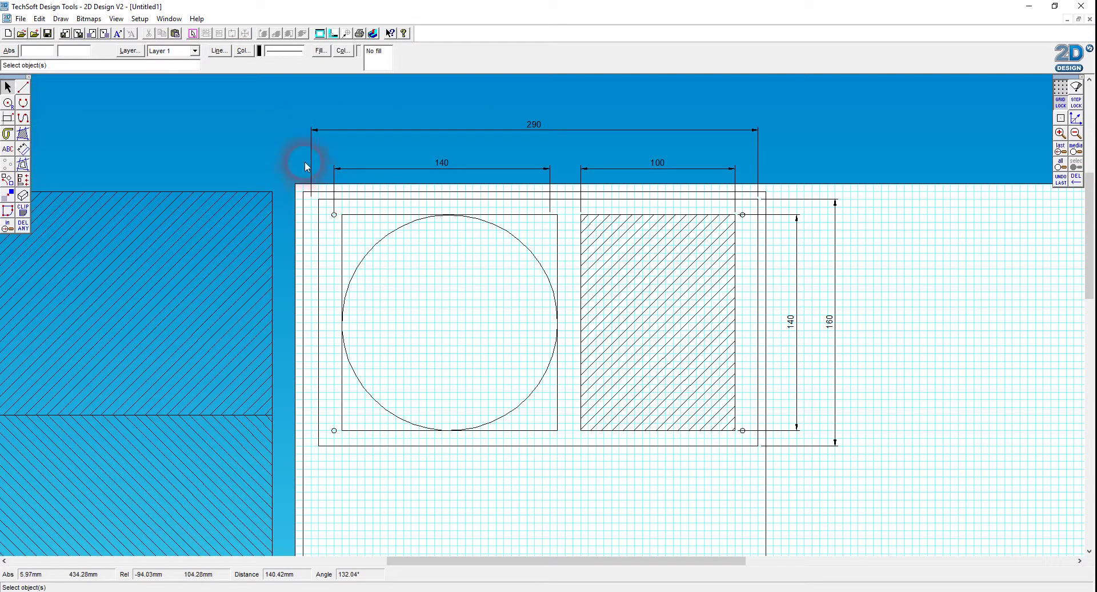
click(321, 208)
click(313, 167)
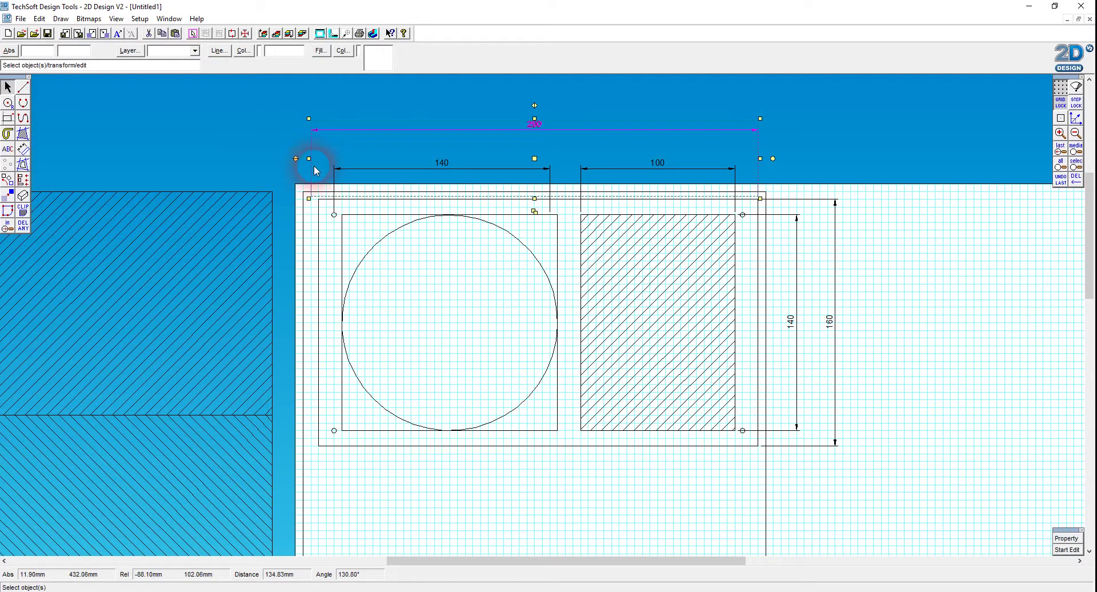
click(316, 167)
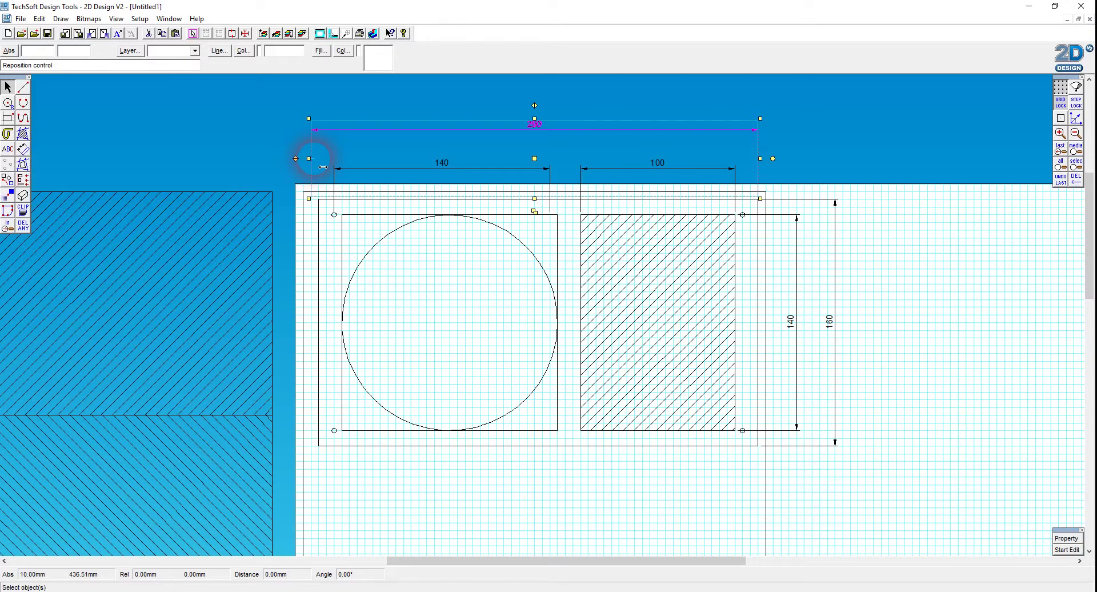
click(515, 144)
click(575, 114)
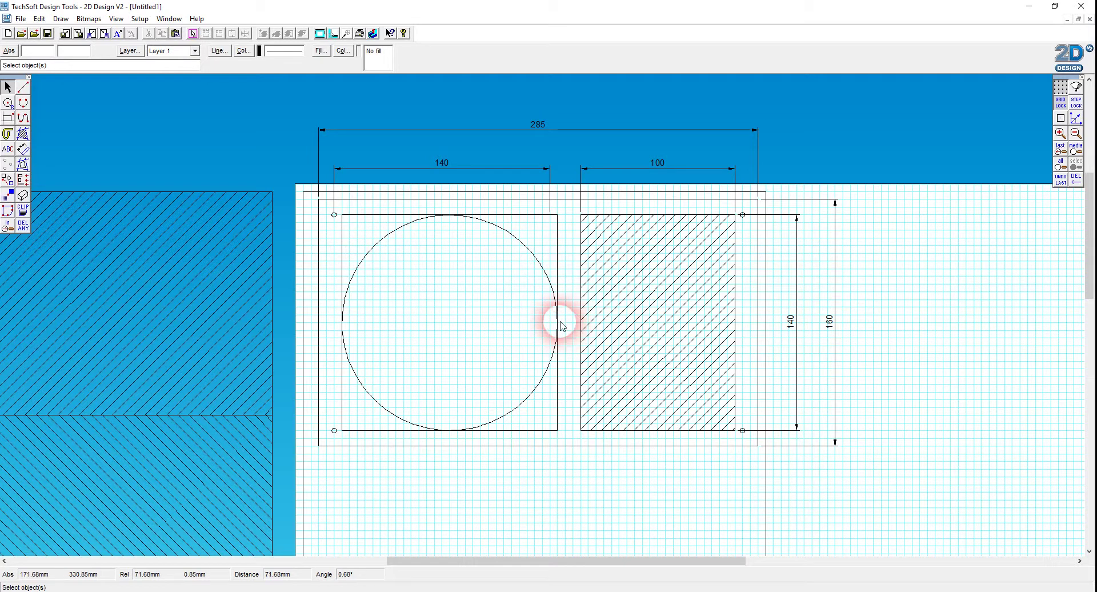
- Move the 140 mm width dimension above the circle so that it lines up with the edges of the surrounding square
click(540, 169)
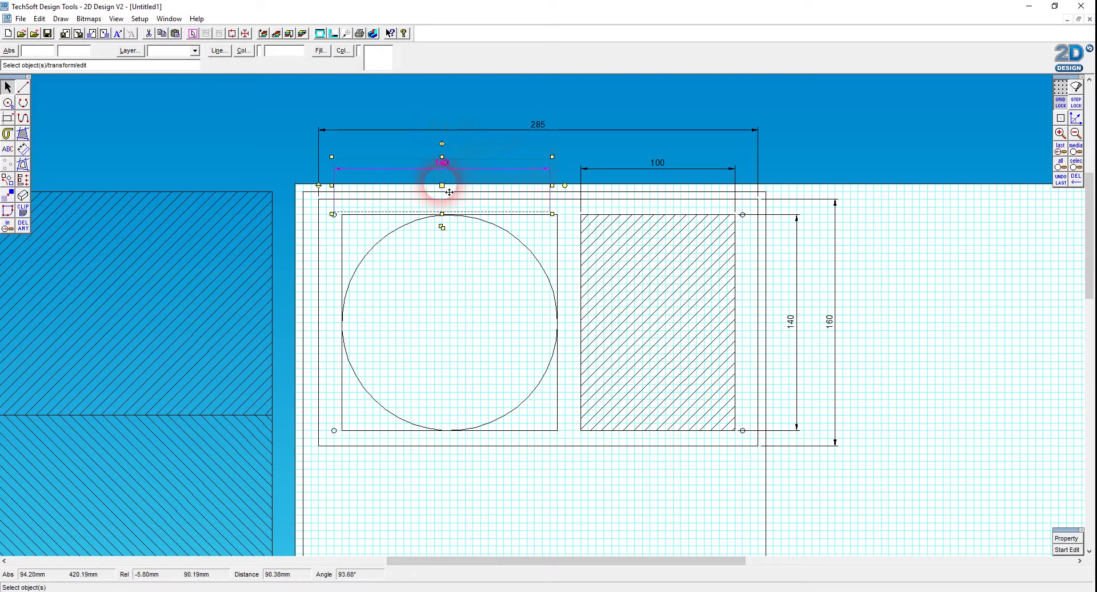
drag(449, 192, 458, 191)
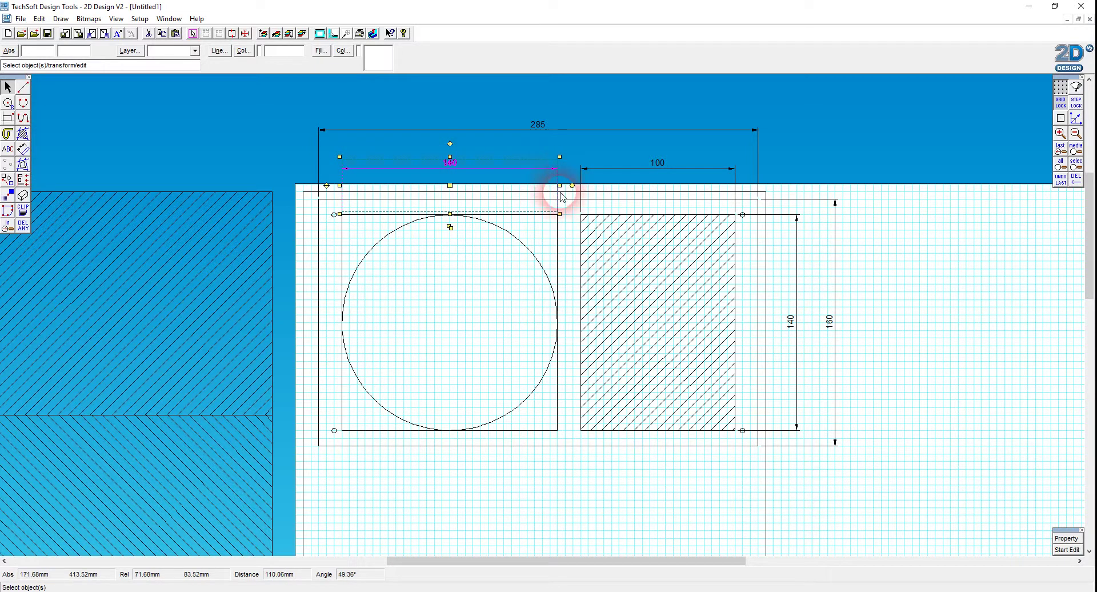
click(657, 198)
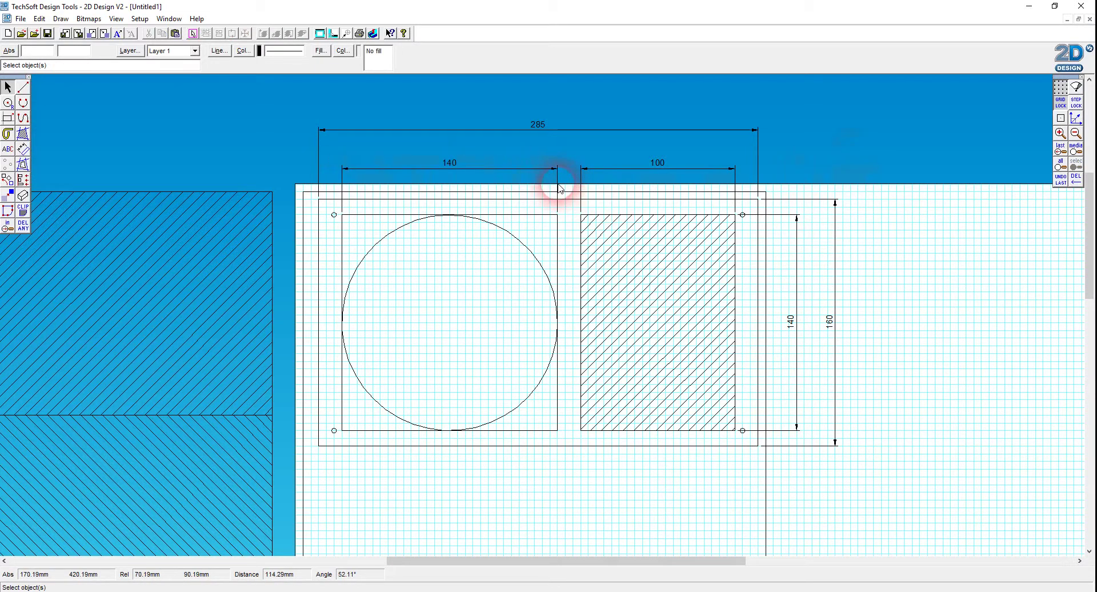
click(927, 240)
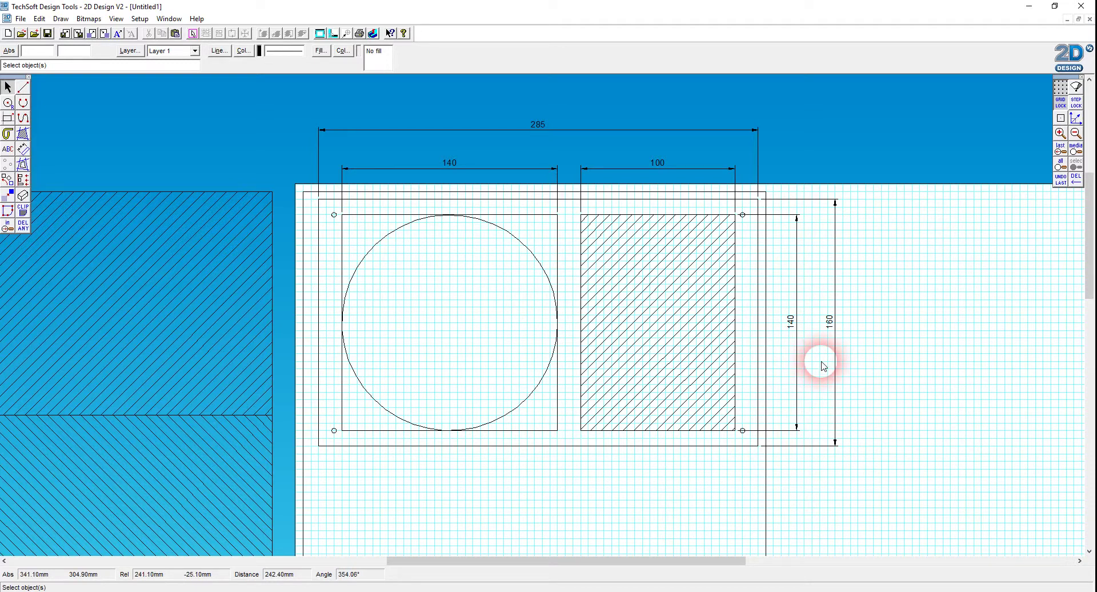
- Select the tall backing rectangle that extends below the page and choose Texture as its fill type
click(1083, 134)
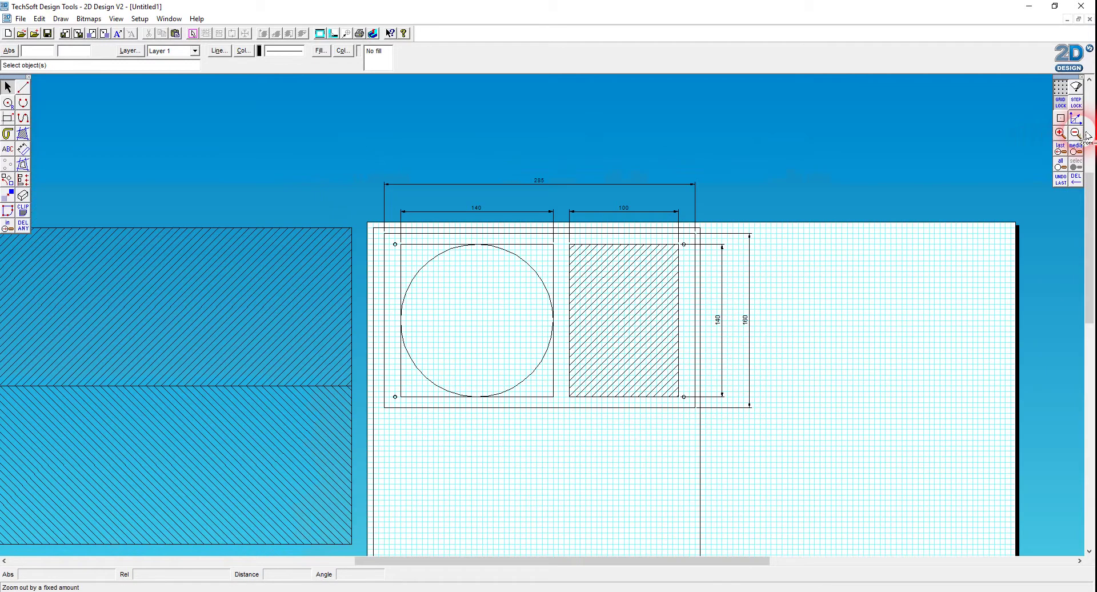
click(1060, 133)
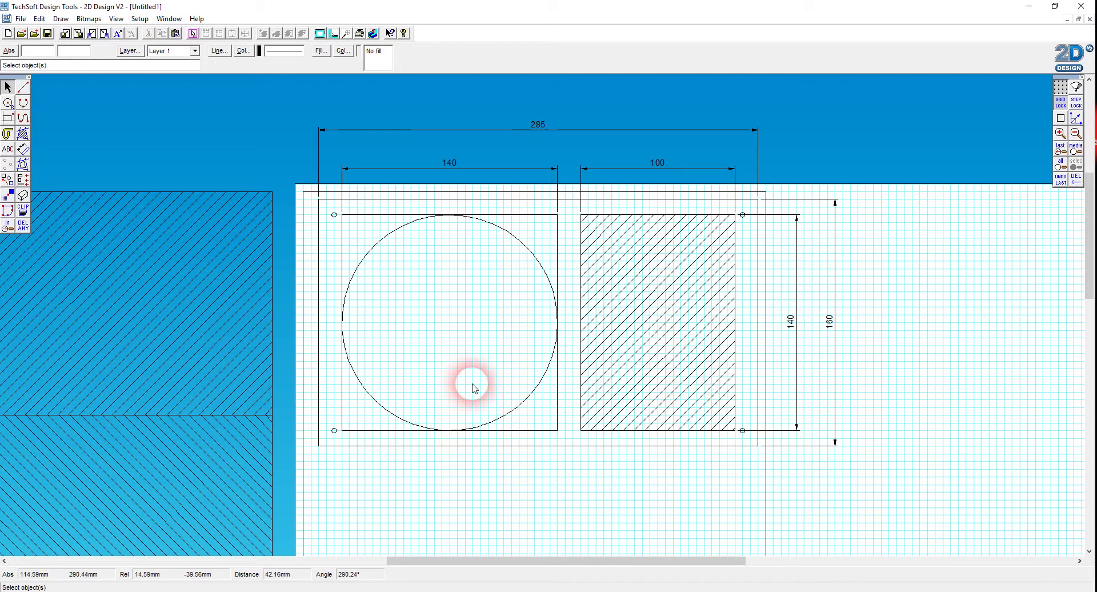
click(307, 484)
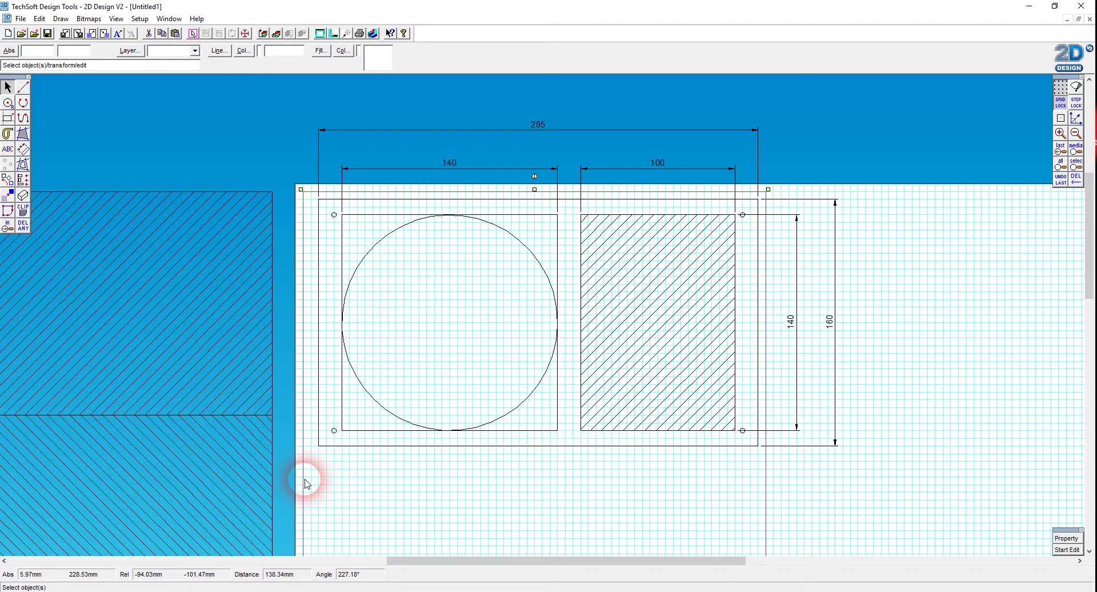
click(1077, 134)
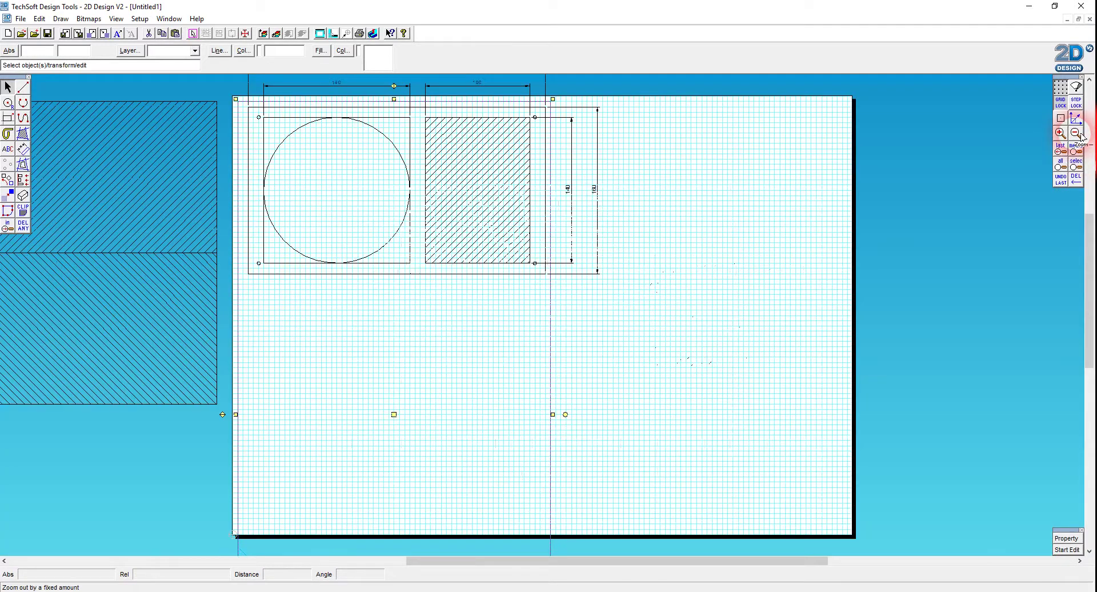
click(1078, 134)
click(1078, 133)
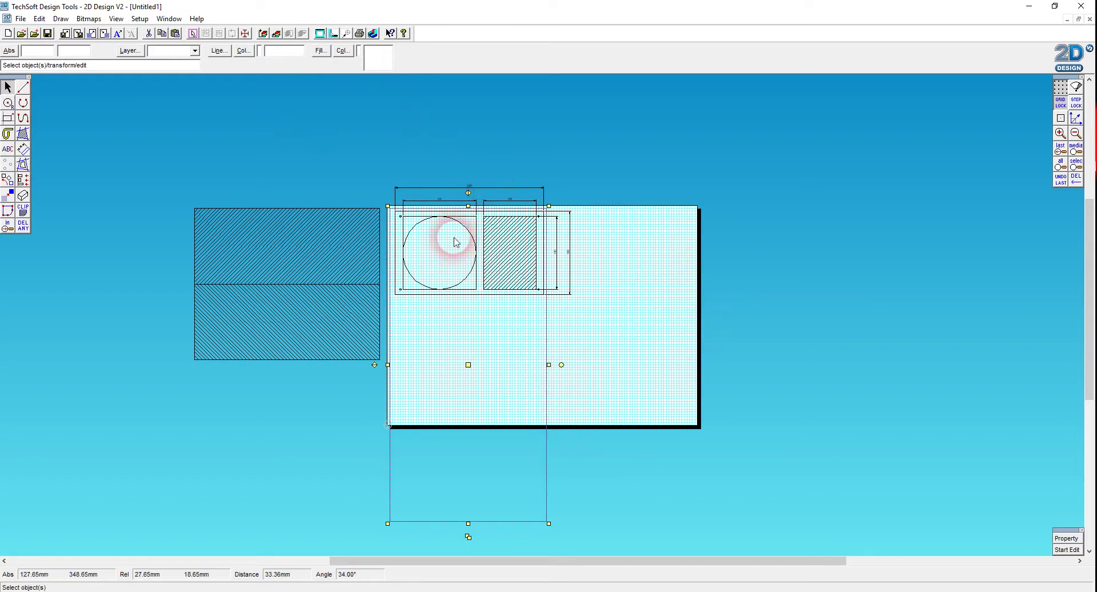
click(321, 51)
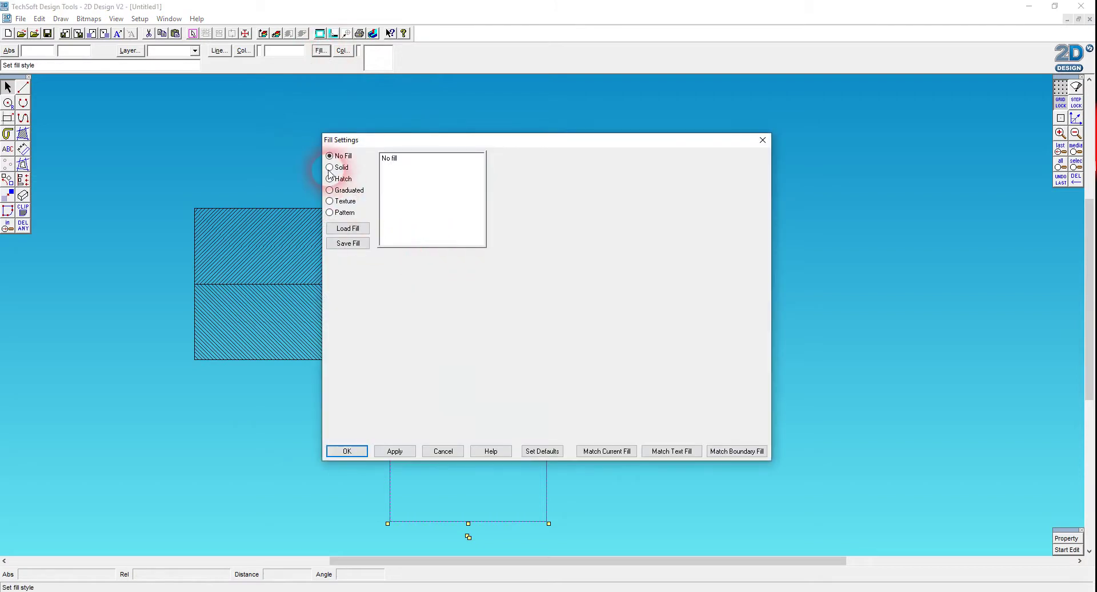
click(331, 201)
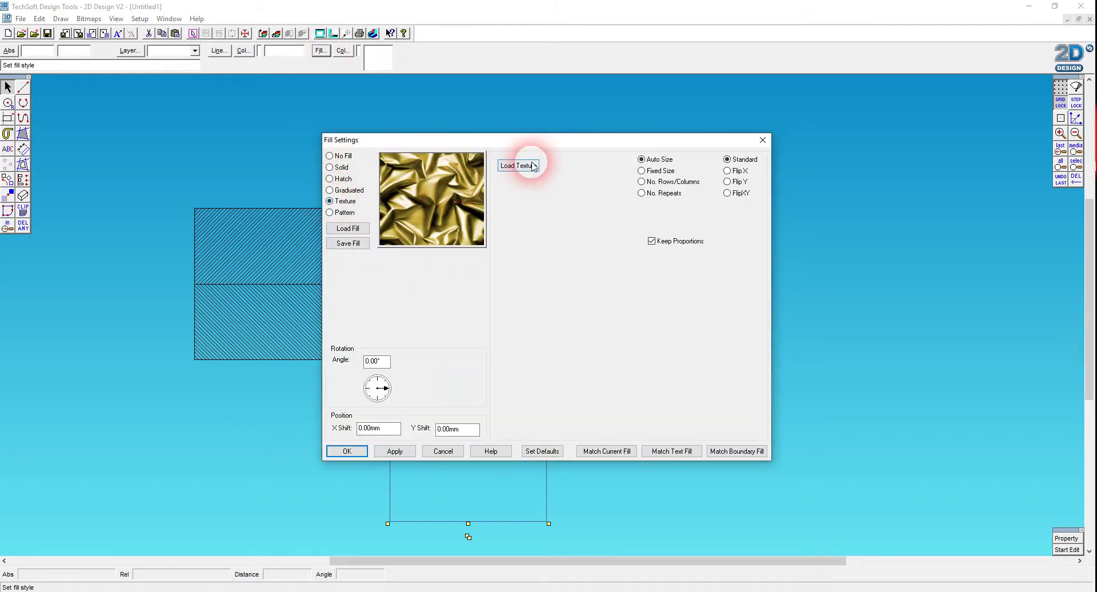
- Load the Cedar Boards texture from the Wood Board folder and apply it to the backing rectangle
click(533, 167)
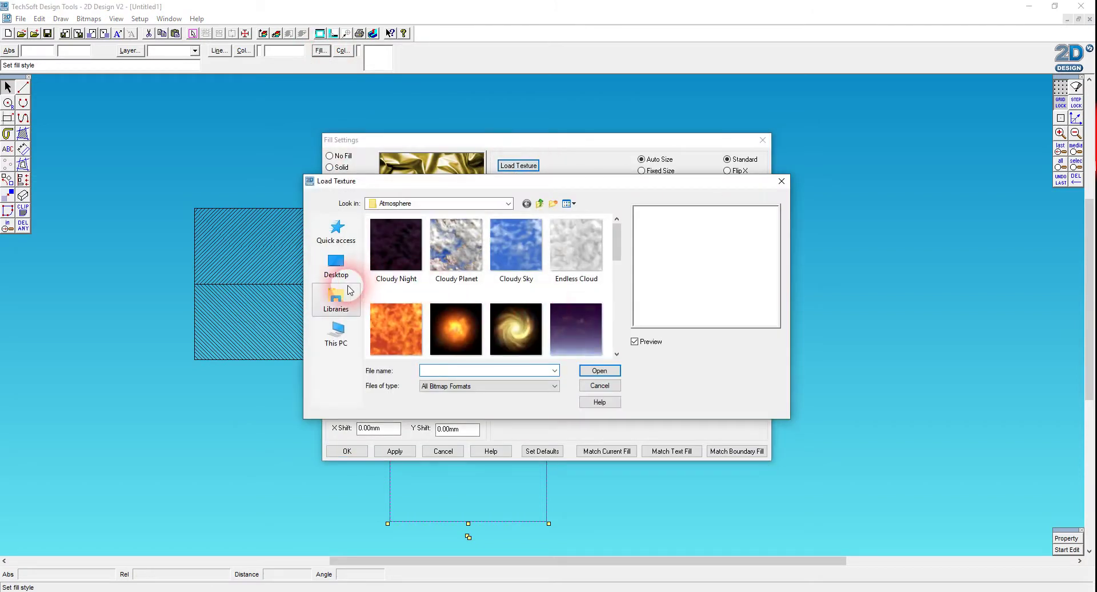
click(539, 204)
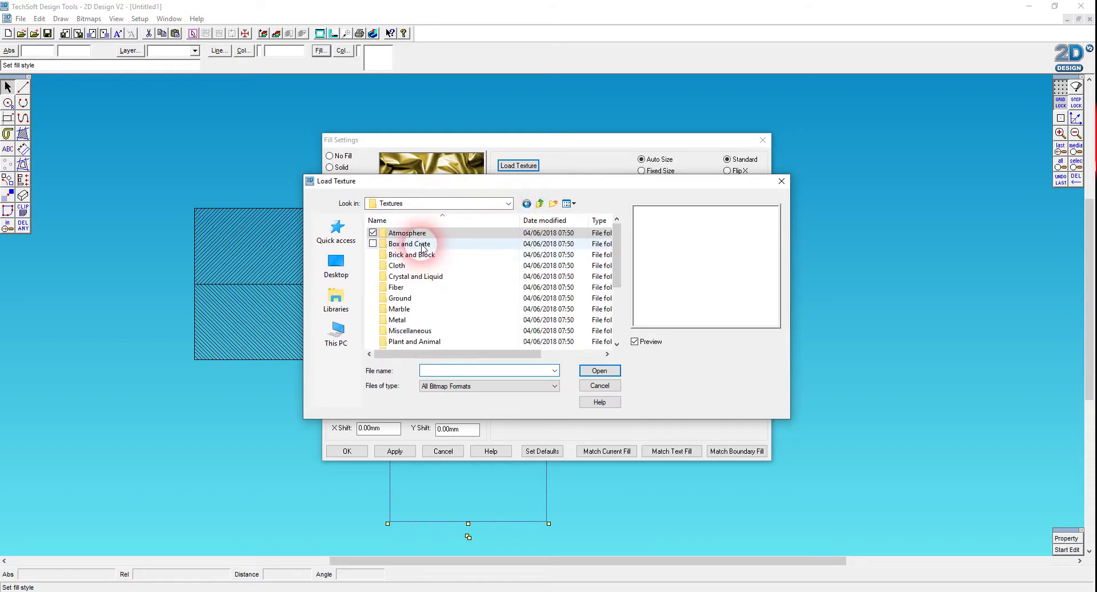
scroll(441, 276, down, 1)
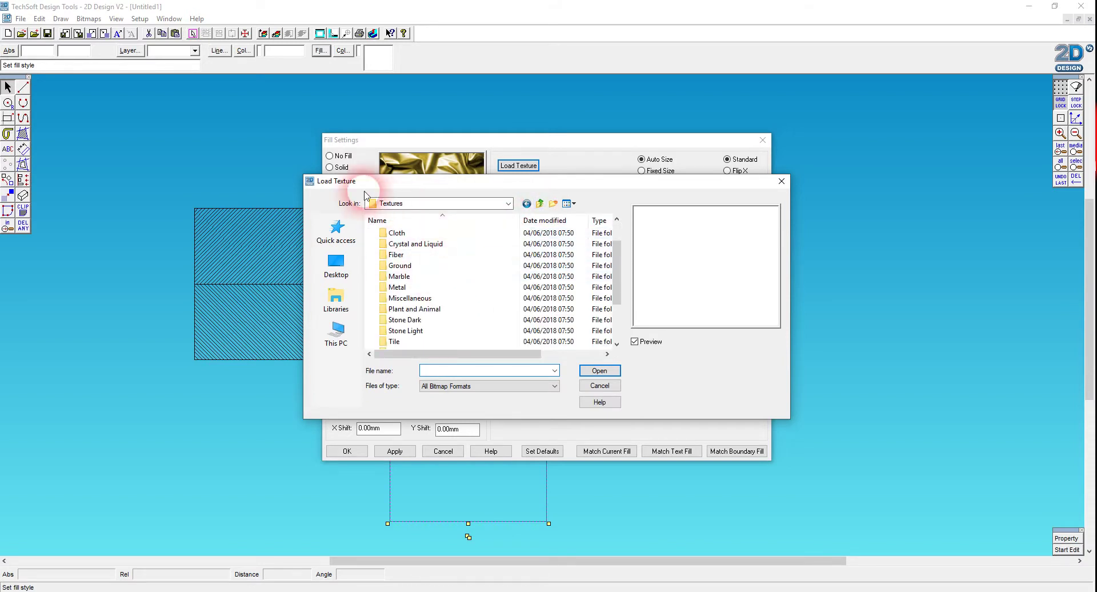
scroll(400, 239, down, 2)
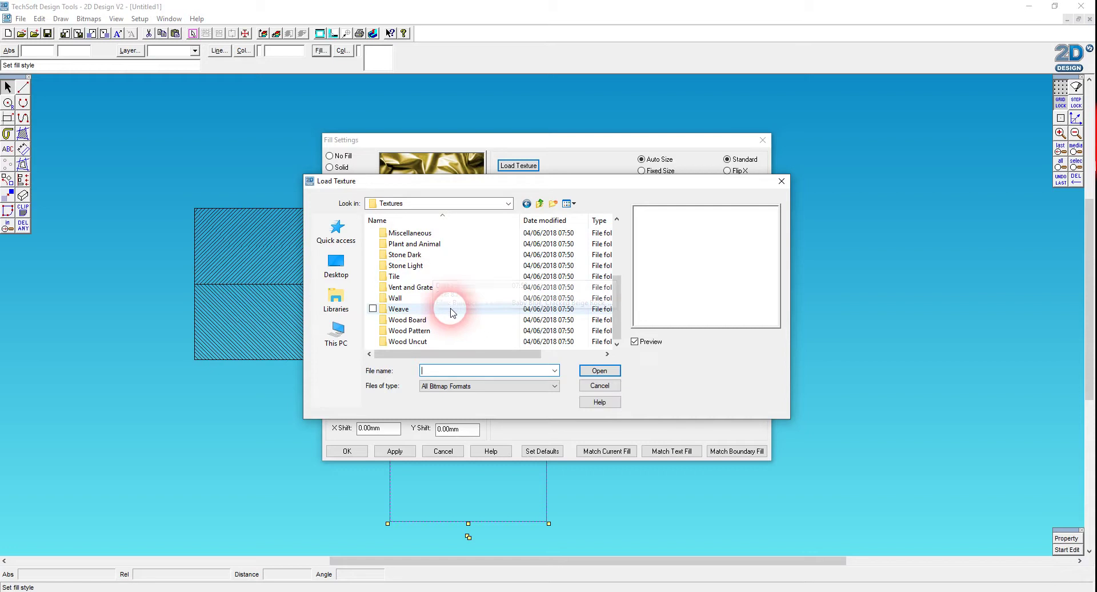
double_click(423, 319)
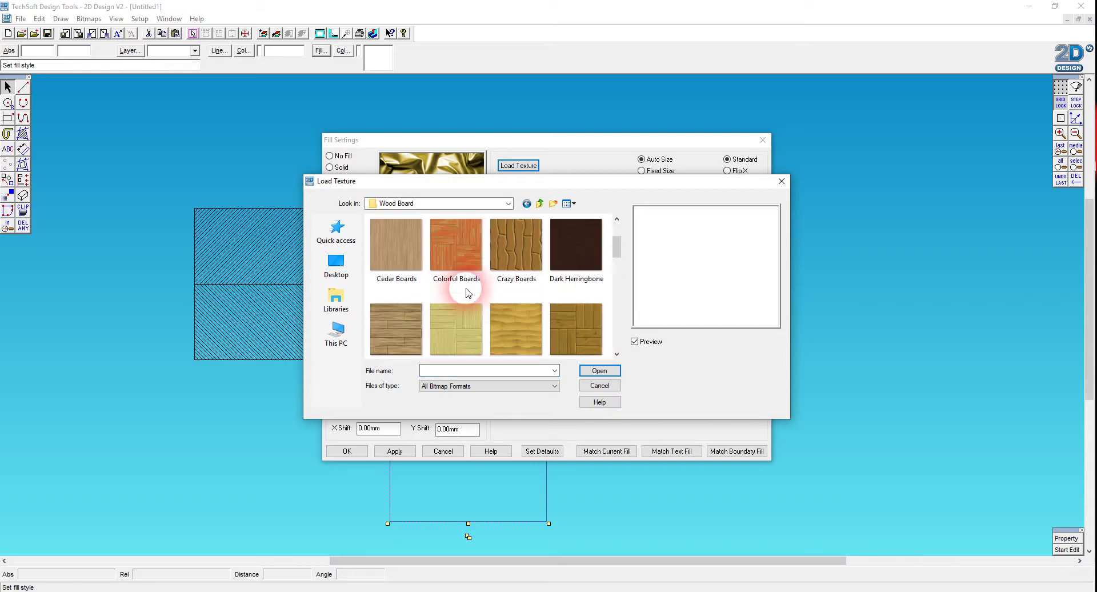
click(391, 240)
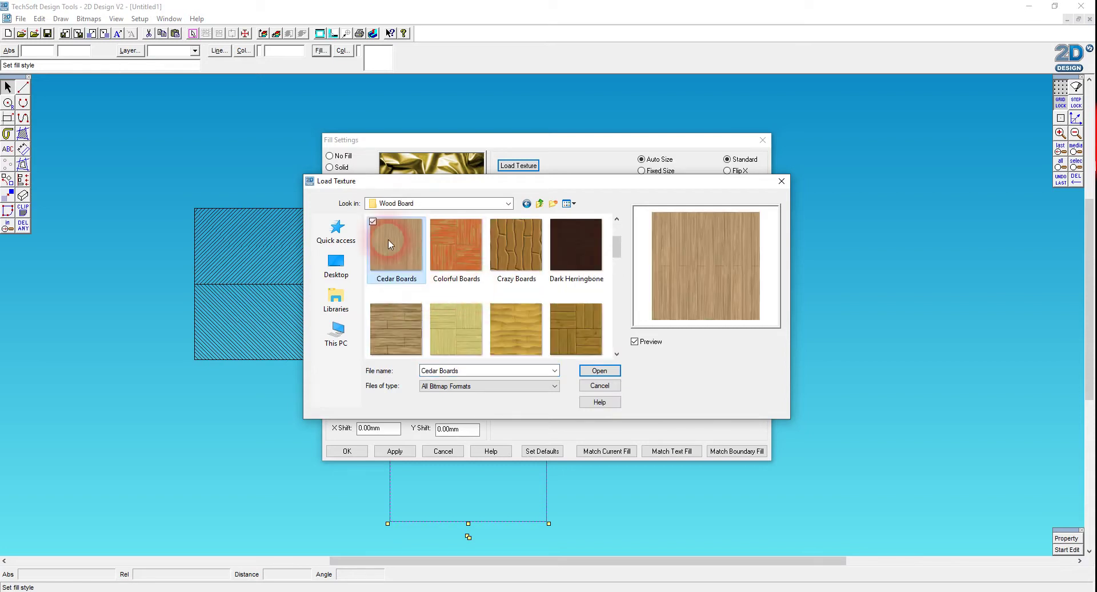
click(600, 370)
click(413, 209)
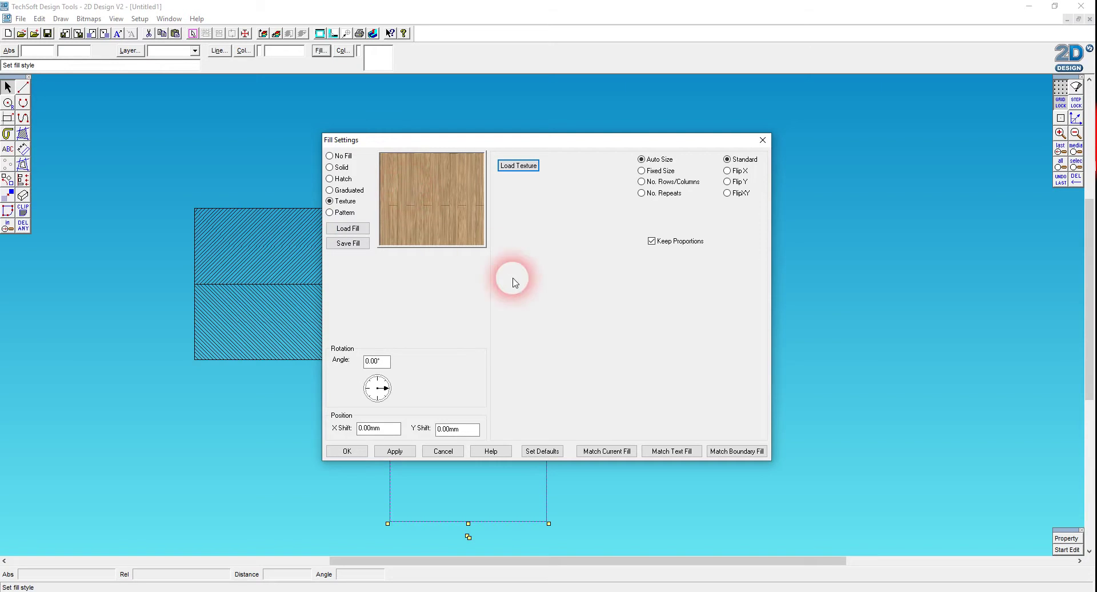
click(360, 452)
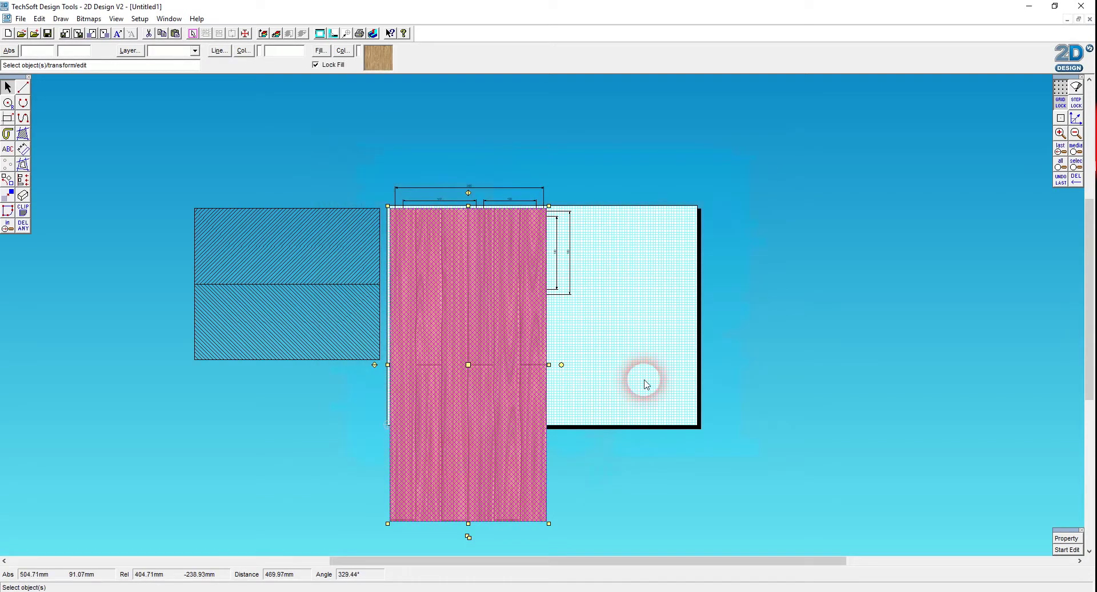
click(798, 382)
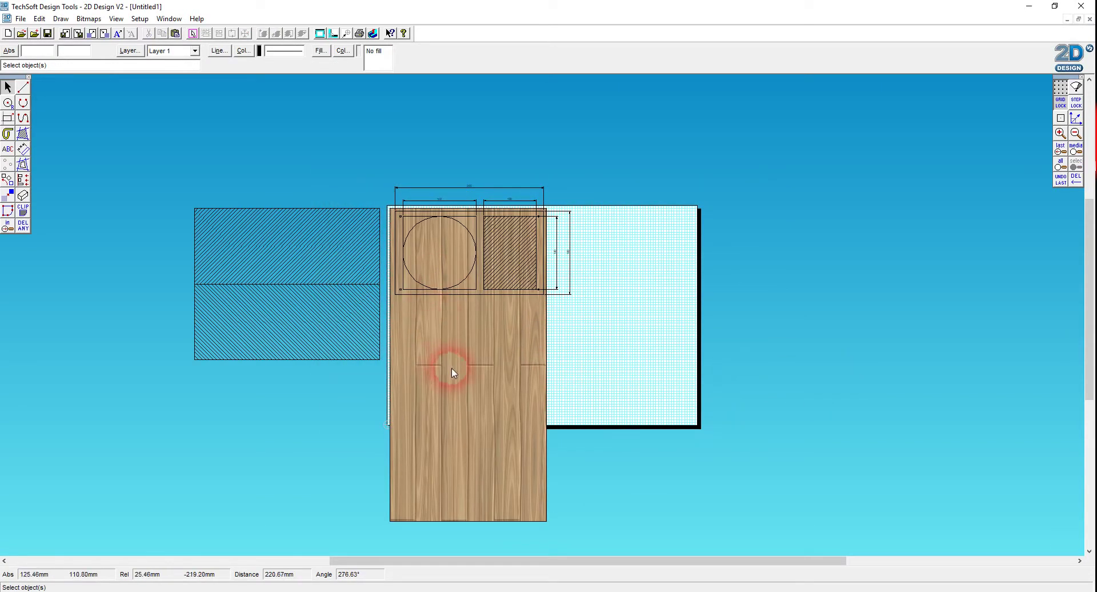
click(541, 337)
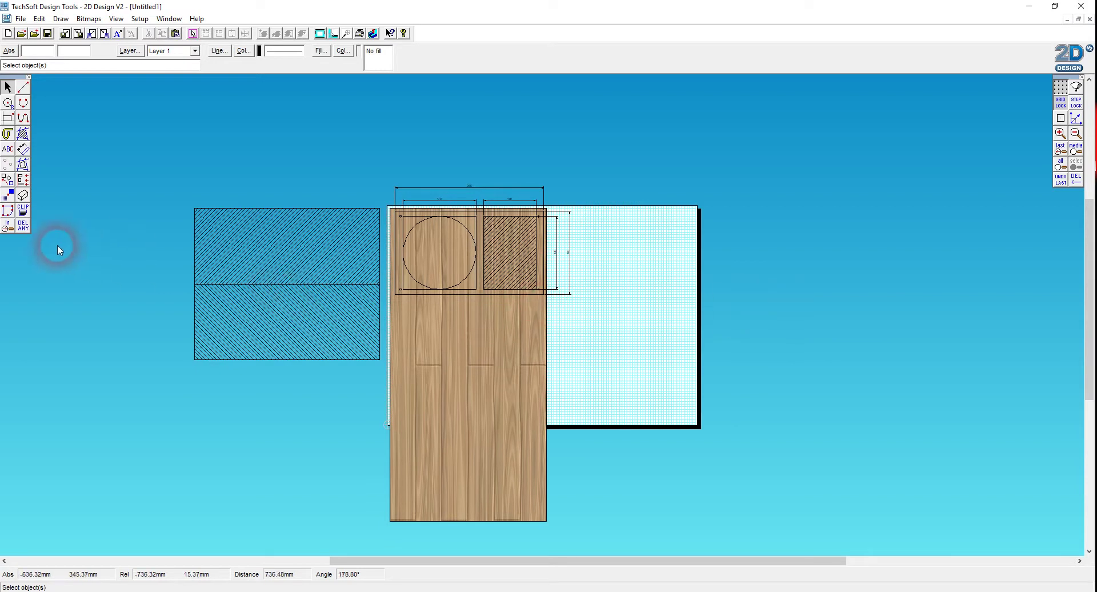
- Fill the outer rectangle around the circle and hatched area with solid white
click(8, 229)
click(370, 196)
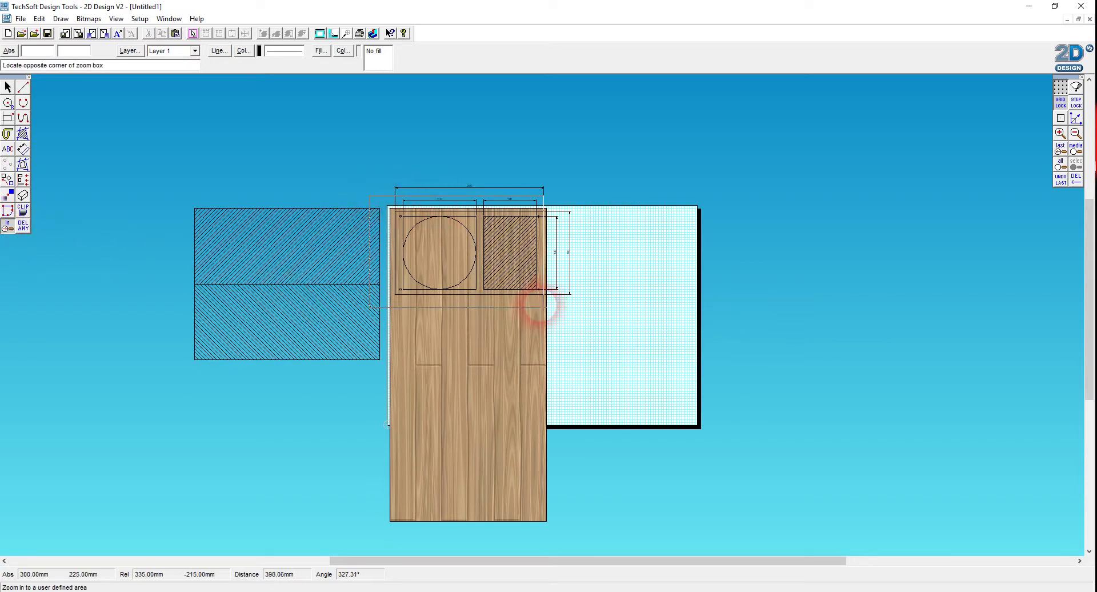
click(578, 300)
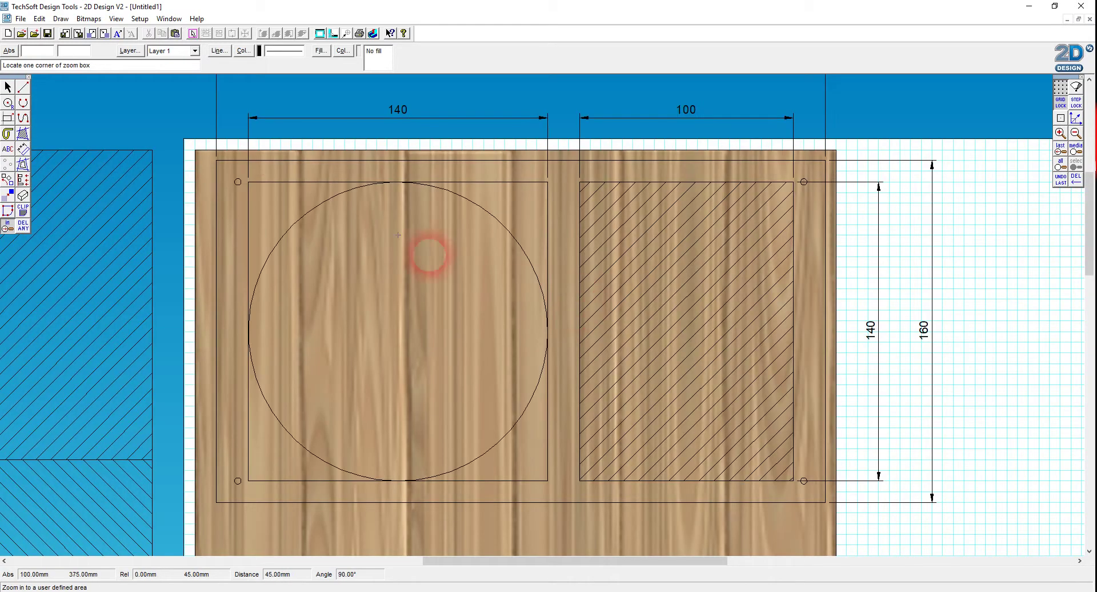
click(8, 87)
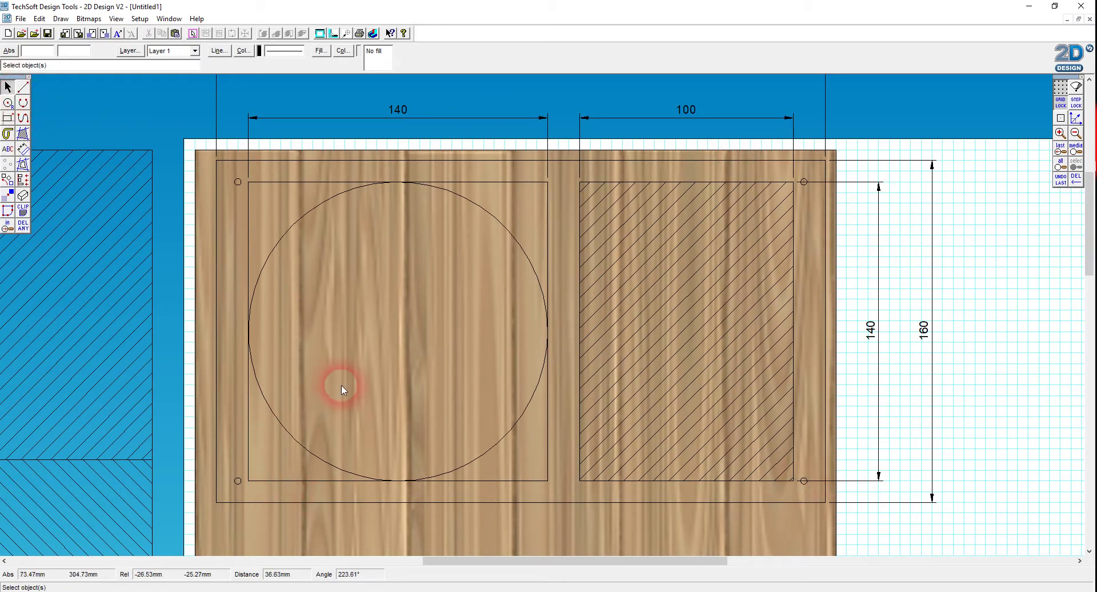
click(254, 503)
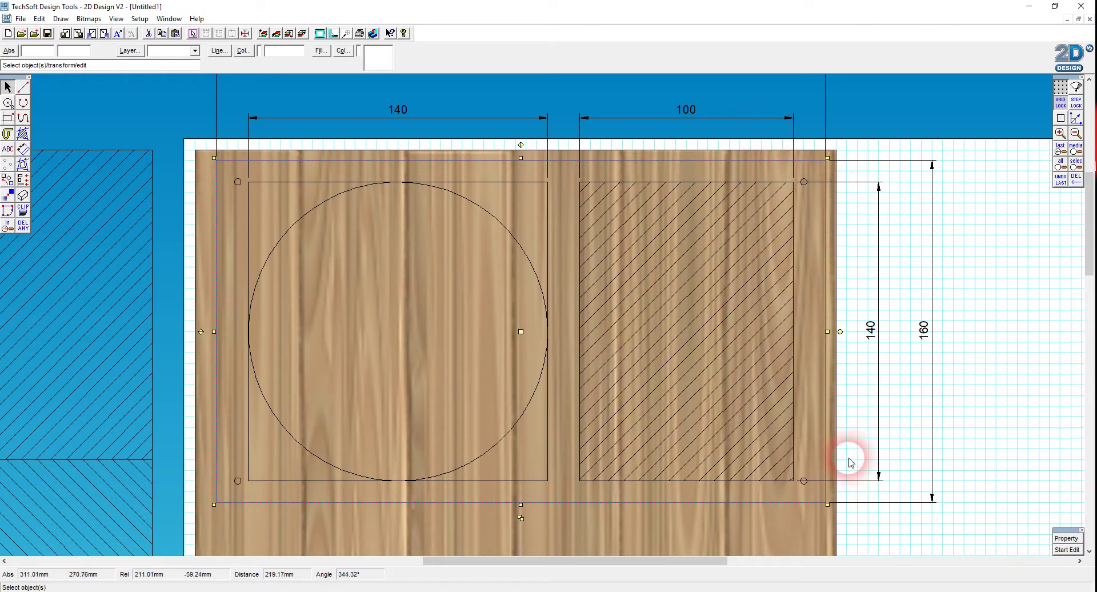
click(319, 51)
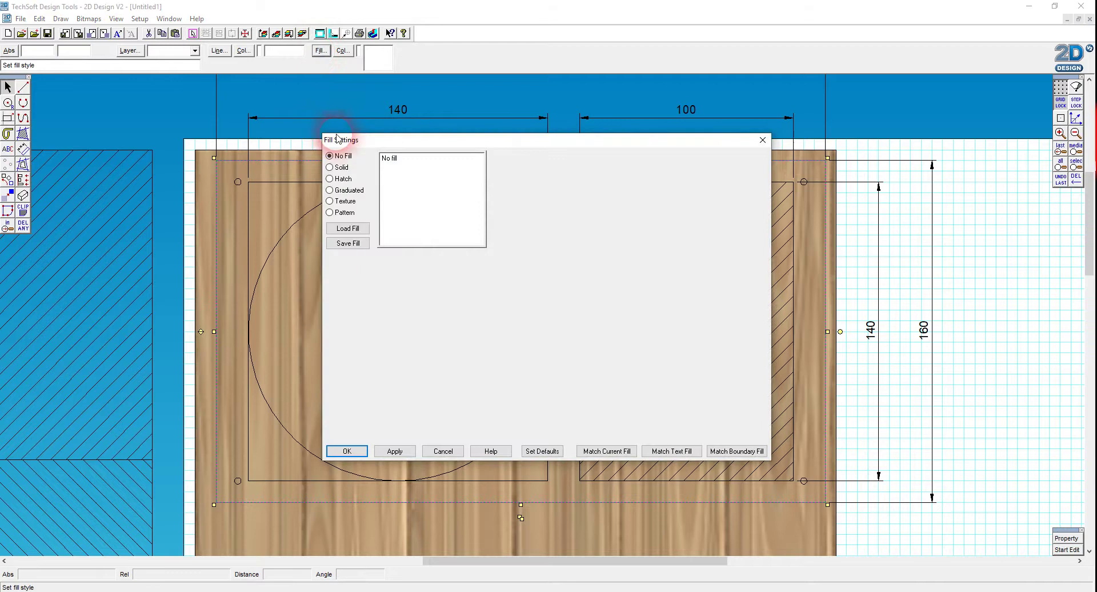
click(330, 167)
click(345, 288)
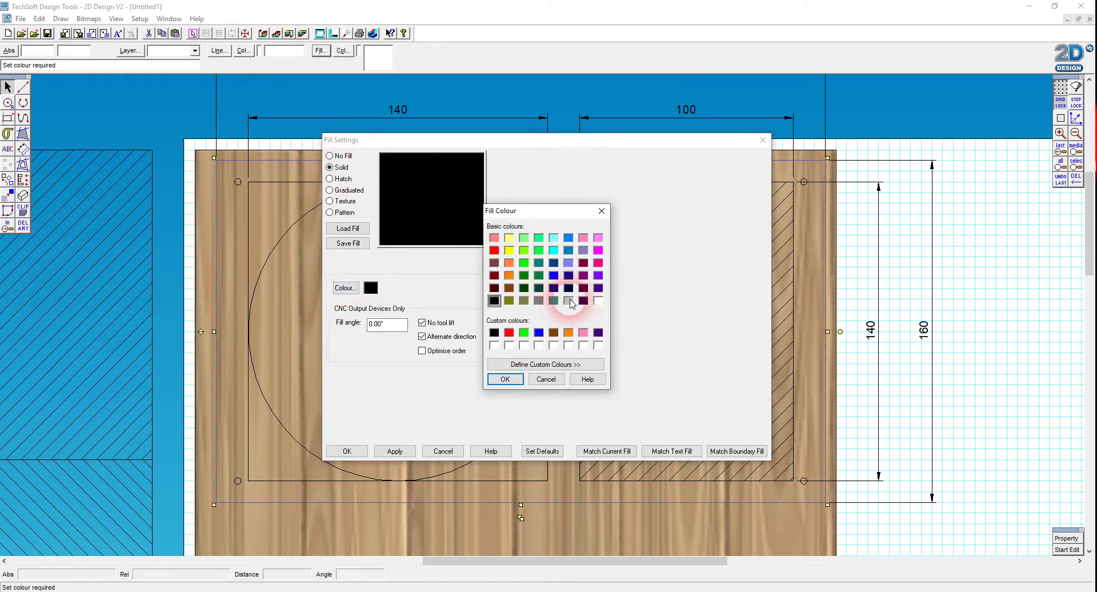
click(598, 301)
click(500, 380)
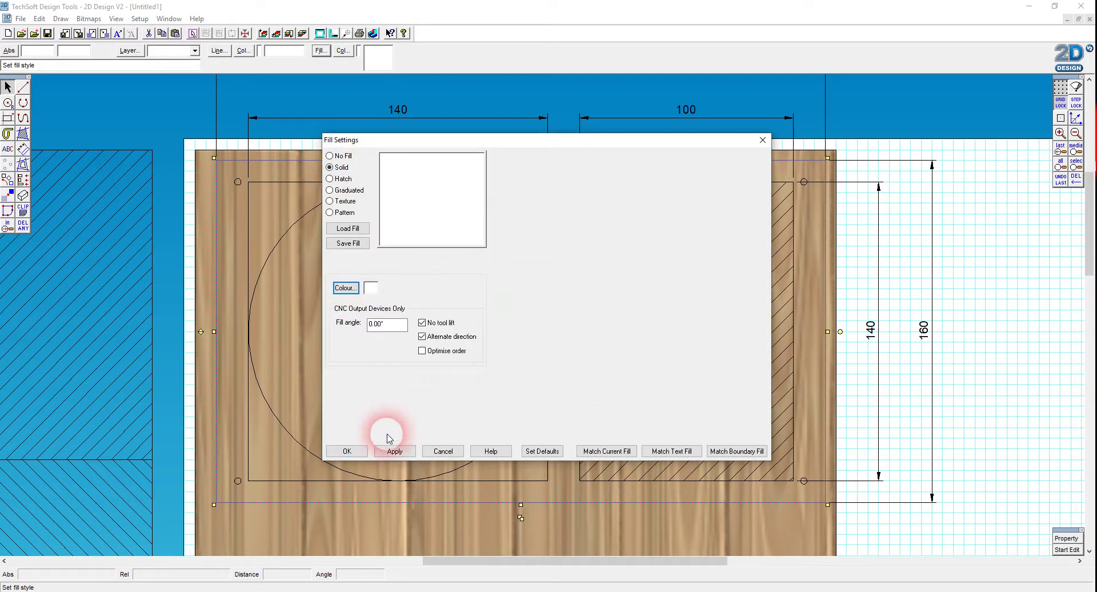
click(359, 451)
click(1012, 392)
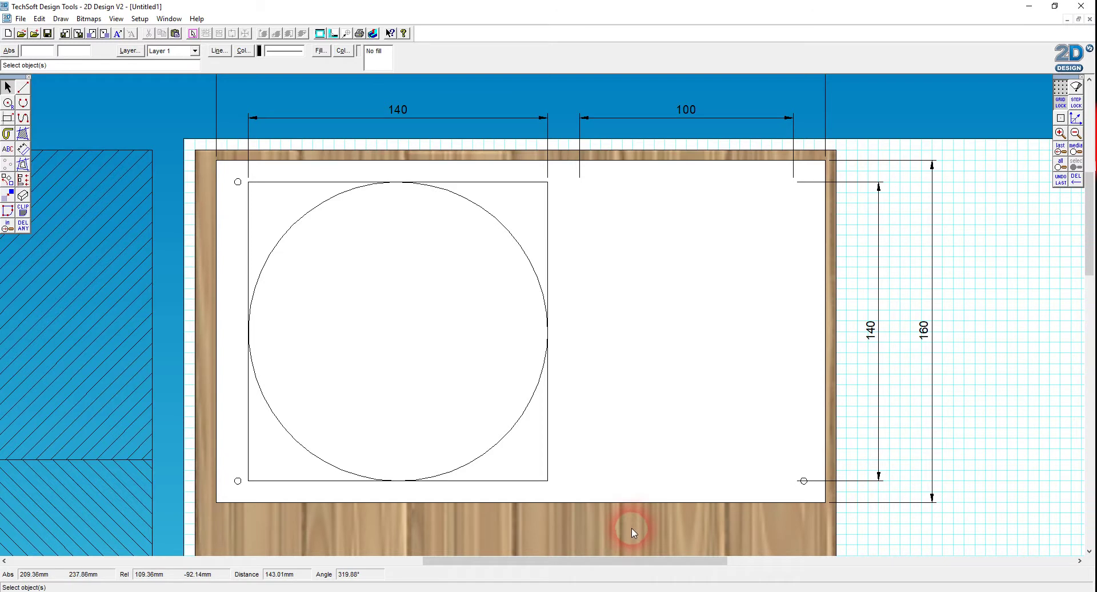
- Send the white-filled outer rectangle behind the other objects
click(616, 500)
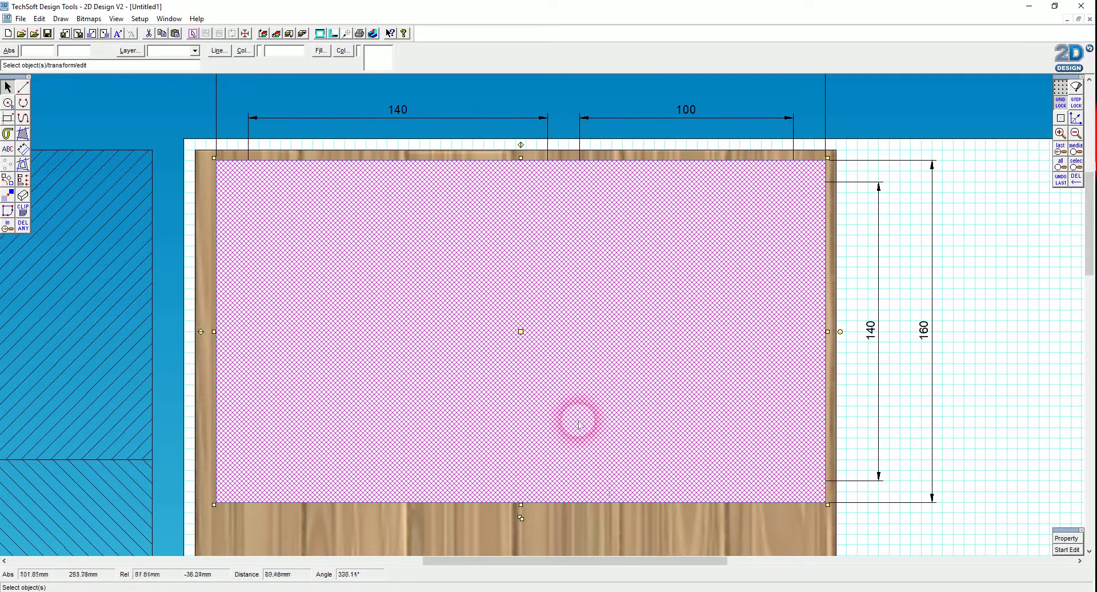
click(290, 35)
click(318, 203)
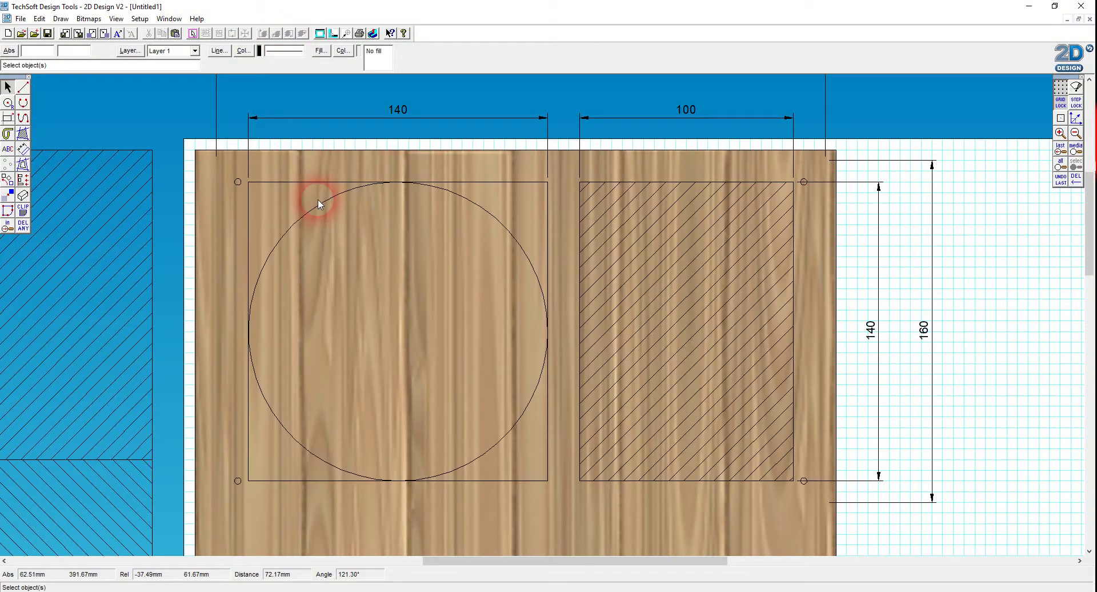
- Send the wood-textured backing rectangle to the back, behind the white panel and the other shapes
click(221, 516)
click(269, 277)
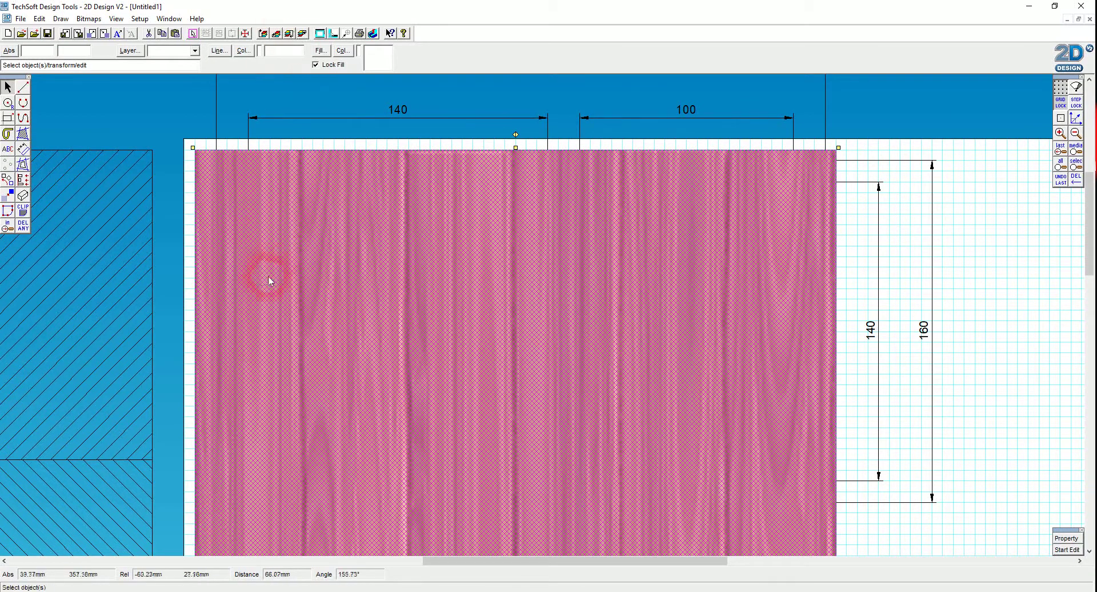
click(291, 35)
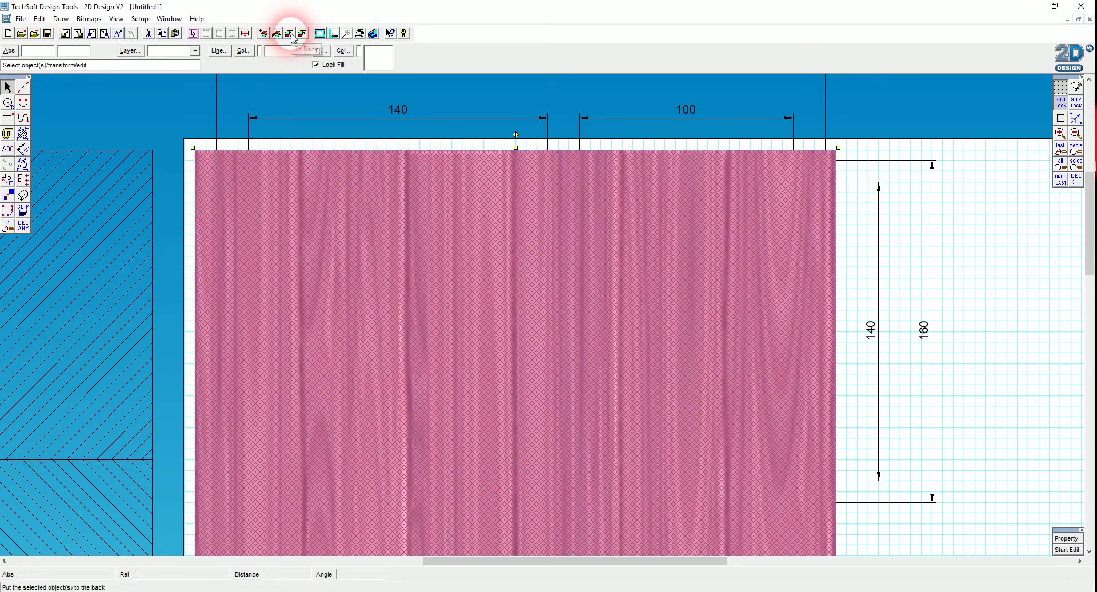
click(292, 35)
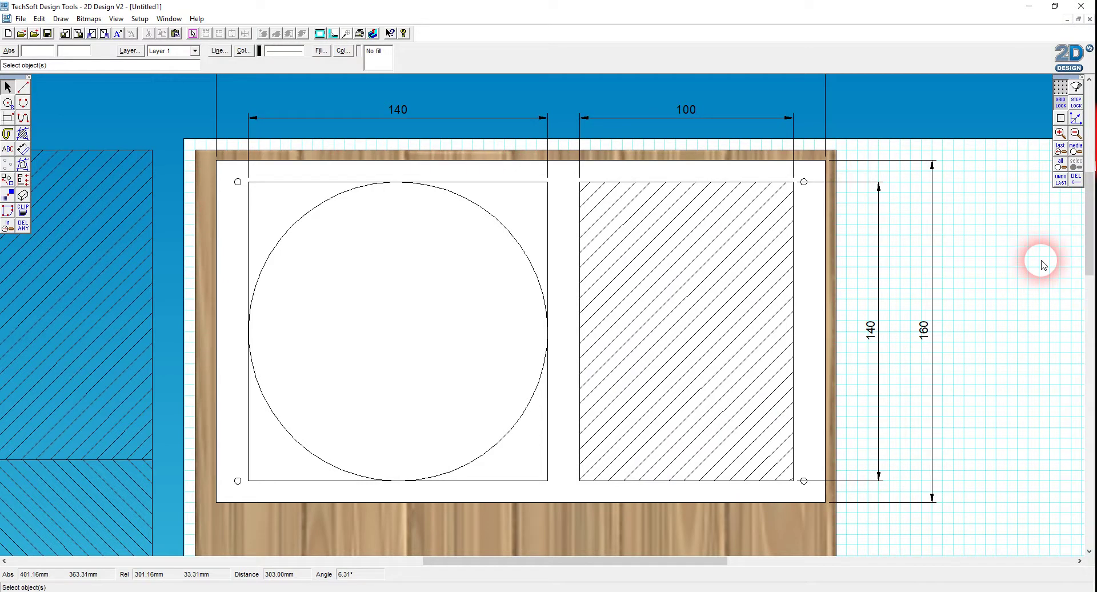
- Switch to the Camera view to look at the real wooden board and photo, and return to the drawing
click(168, 591)
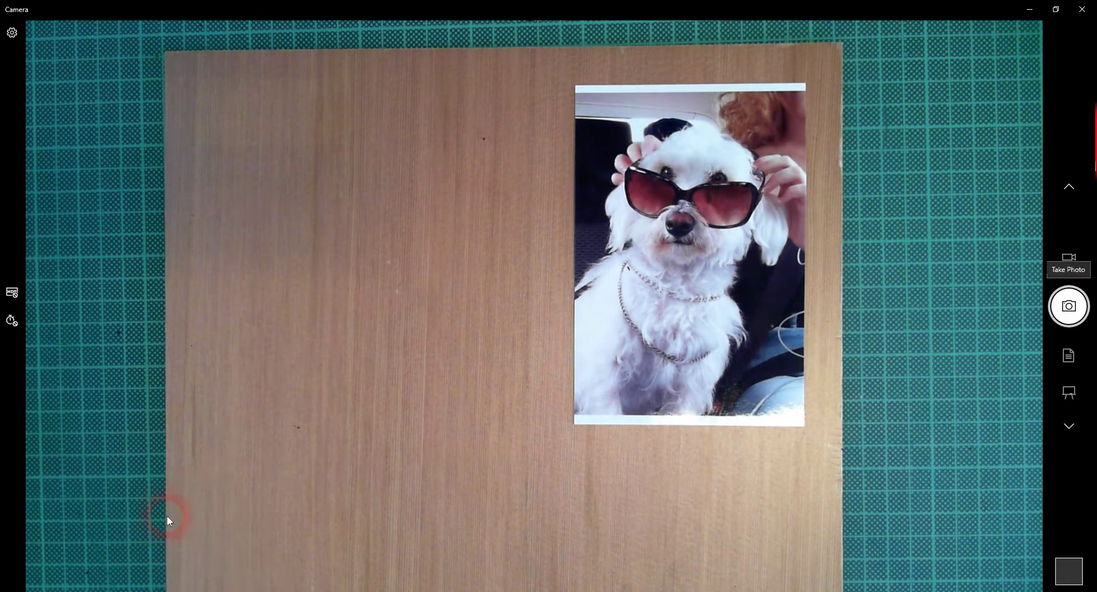
click(180, 589)
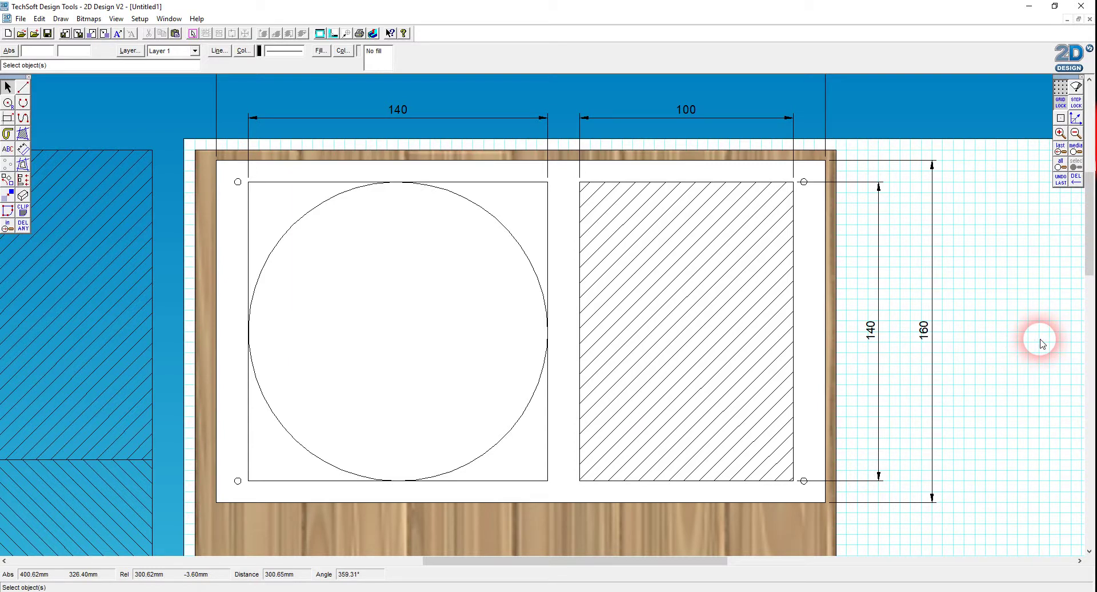
- Set the line colour of the white outer panel rectangle to the custom blue
click(295, 166)
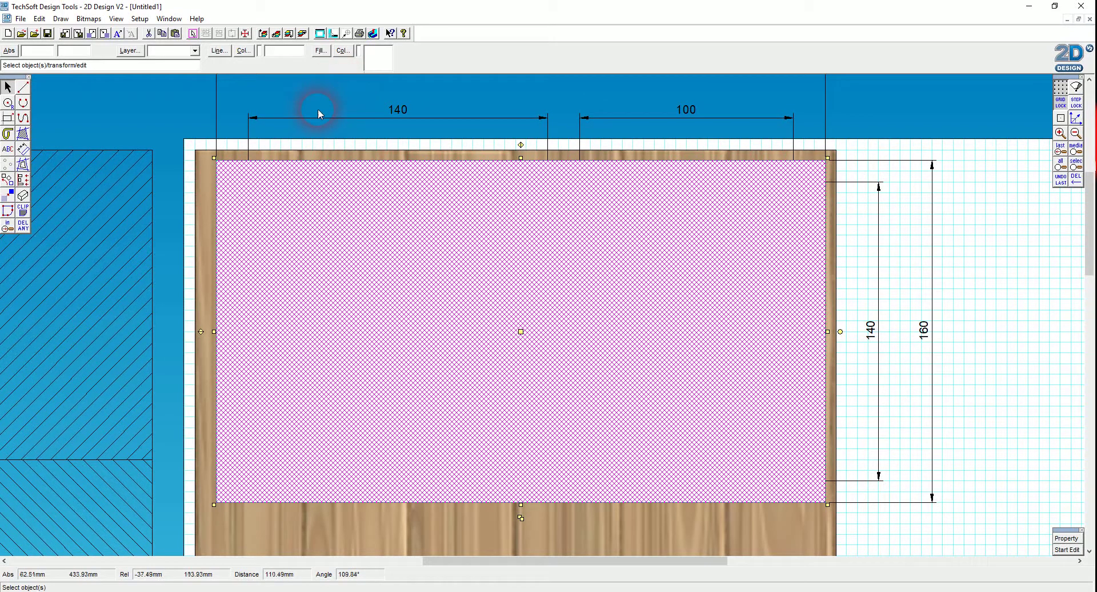
click(243, 51)
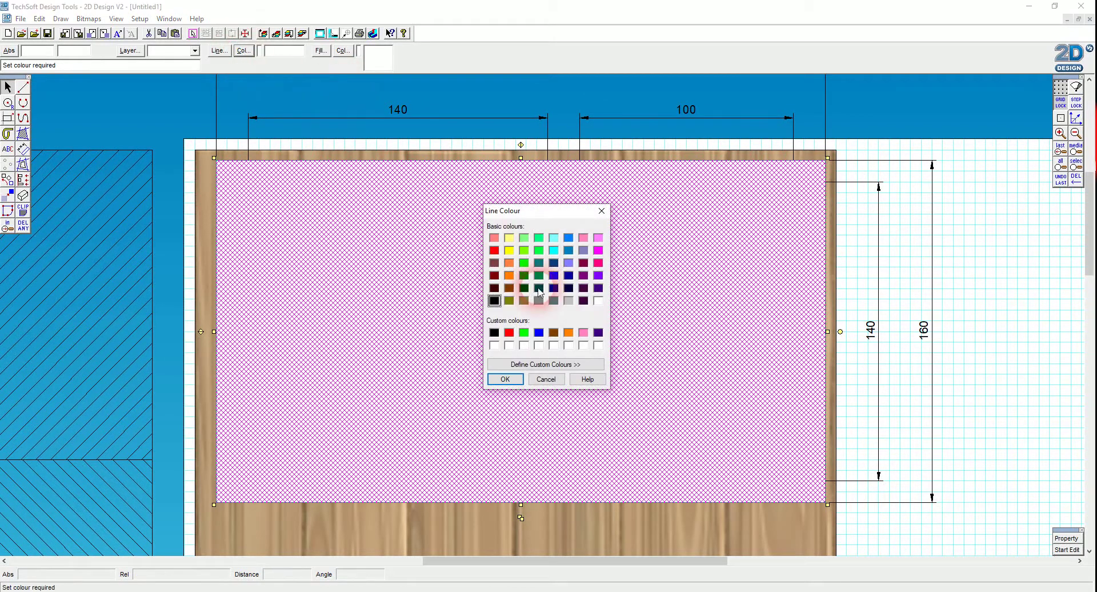
click(538, 332)
click(520, 380)
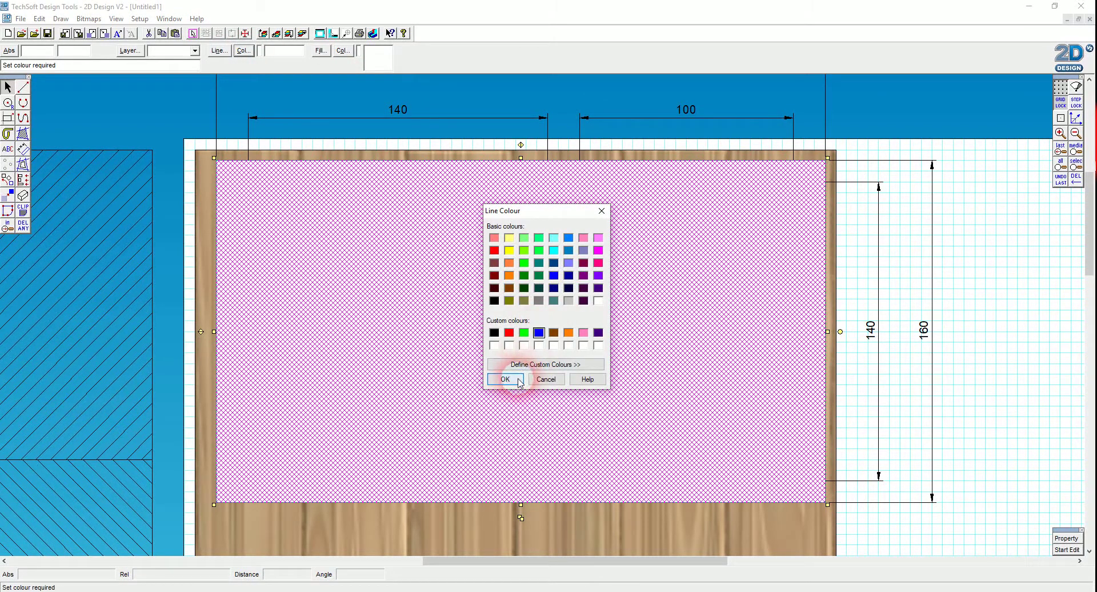
click(995, 294)
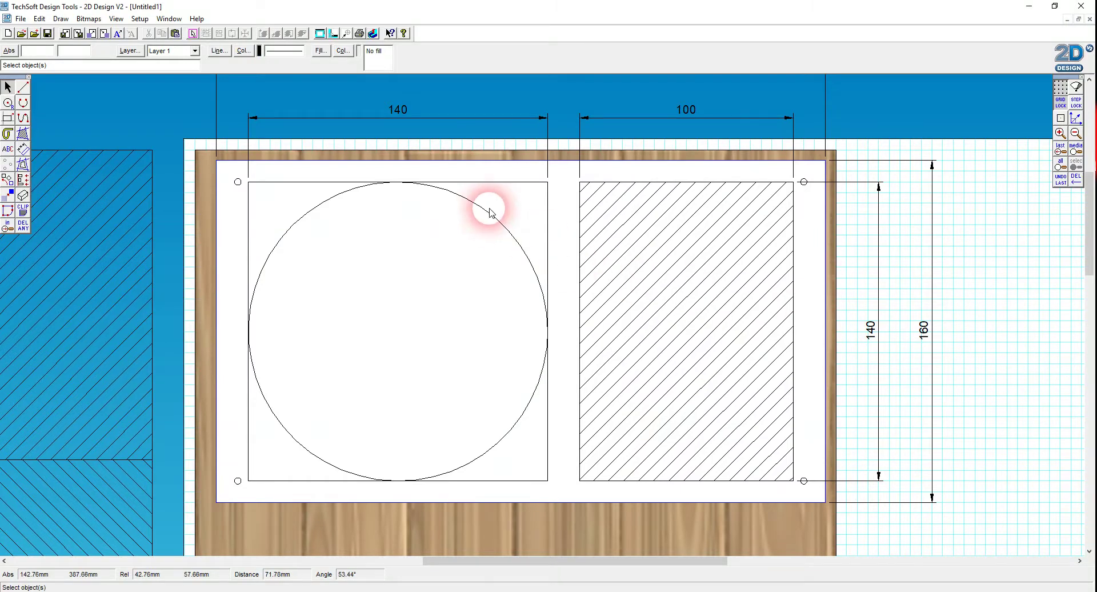
- Select the four small corner circles together and set their line colour to the custom red
click(238, 183)
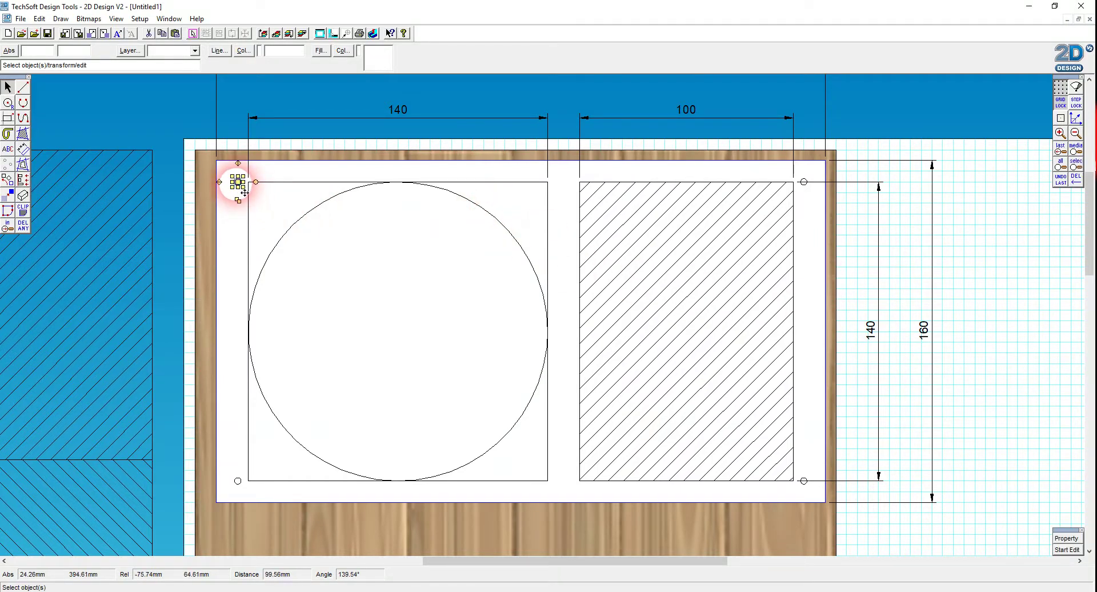
shift+click(238, 480)
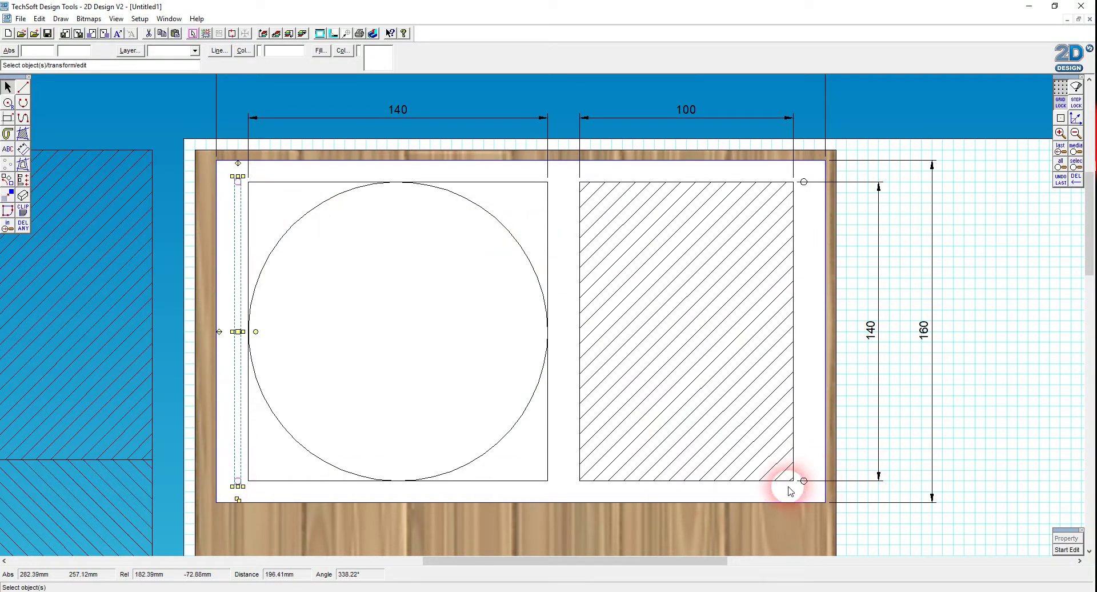
shift+click(804, 481)
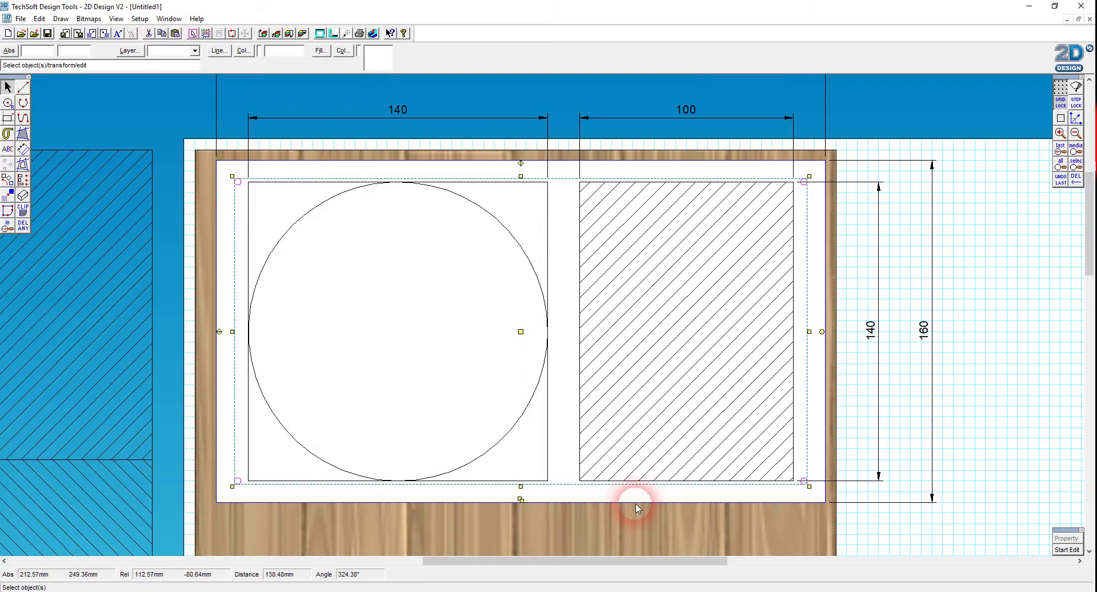
click(244, 50)
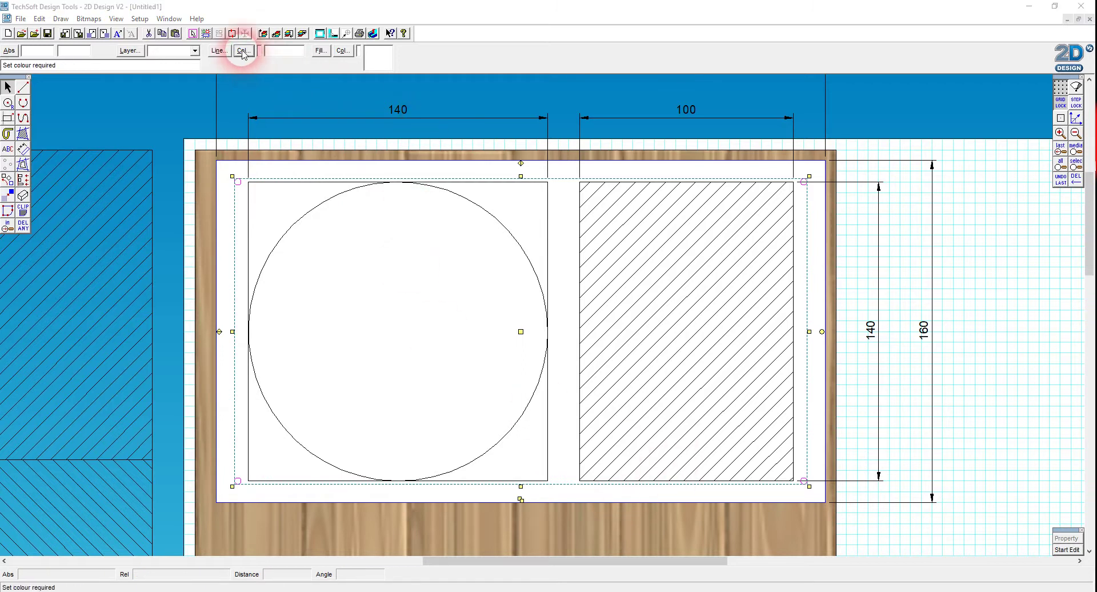
click(494, 249)
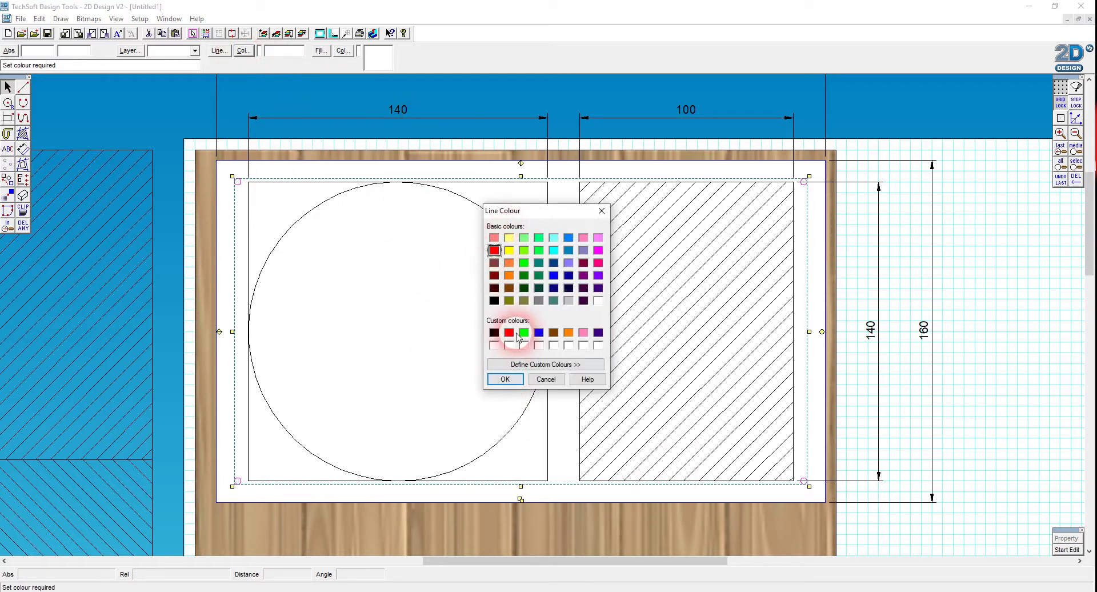
click(508, 332)
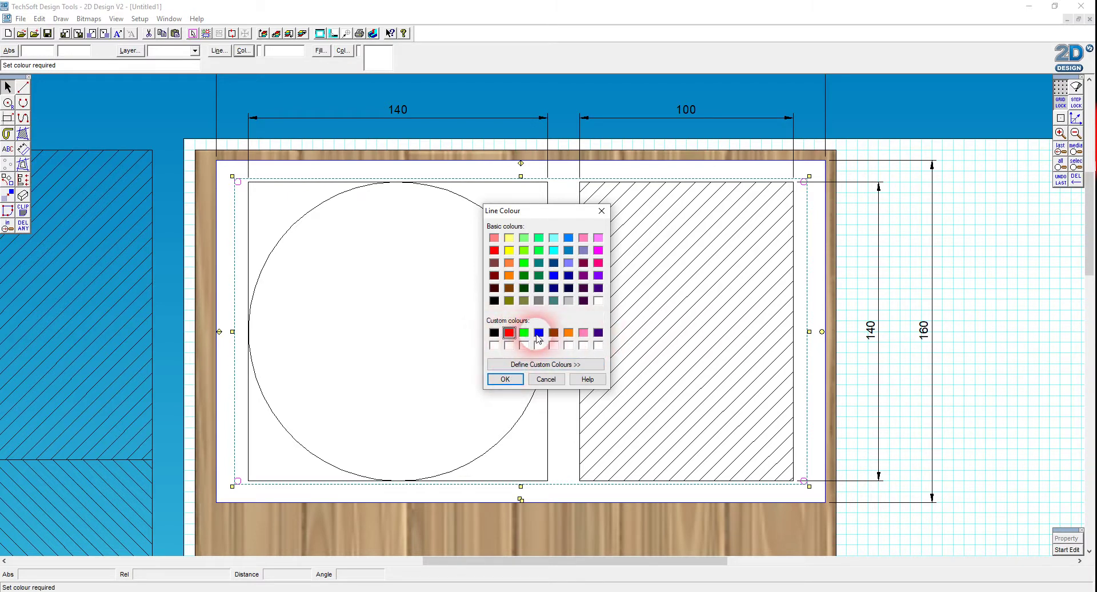
click(505, 379)
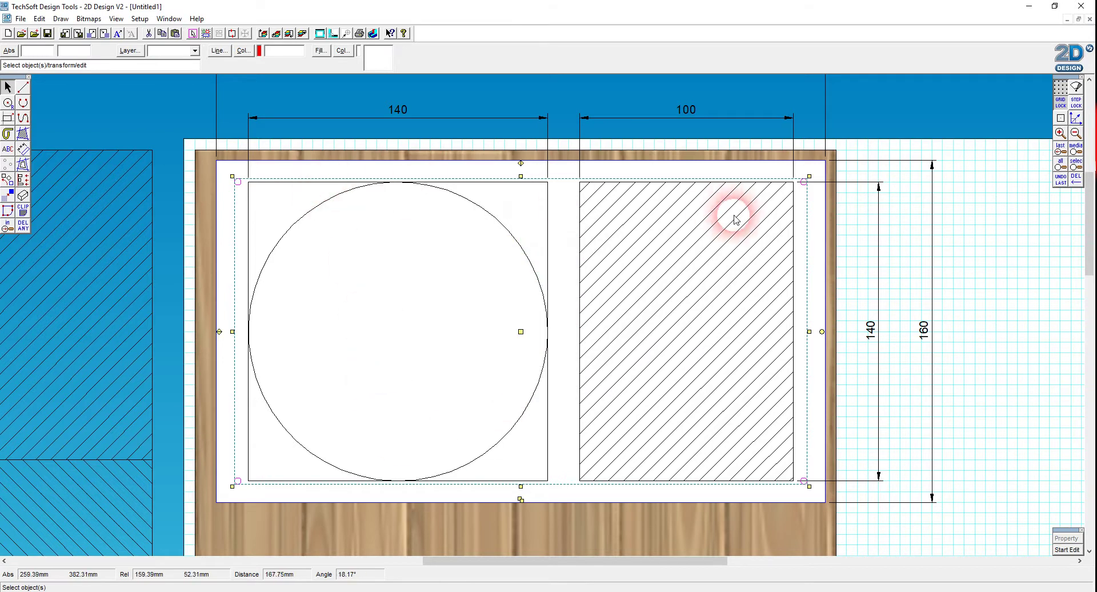
click(994, 236)
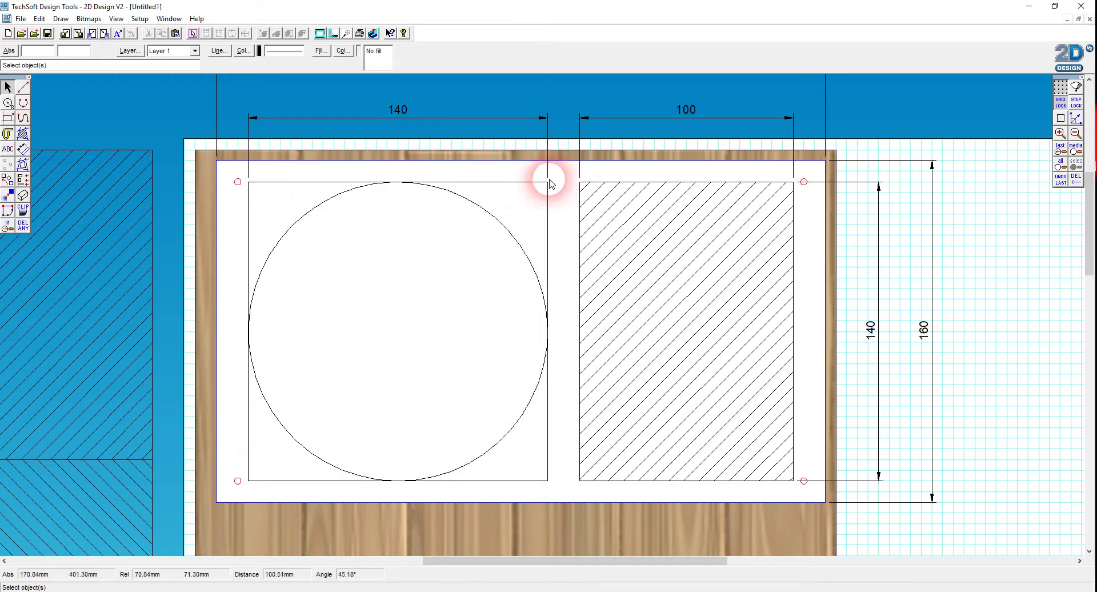
- Set the outline colour of the hatched rectangle to the custom red
click(693, 222)
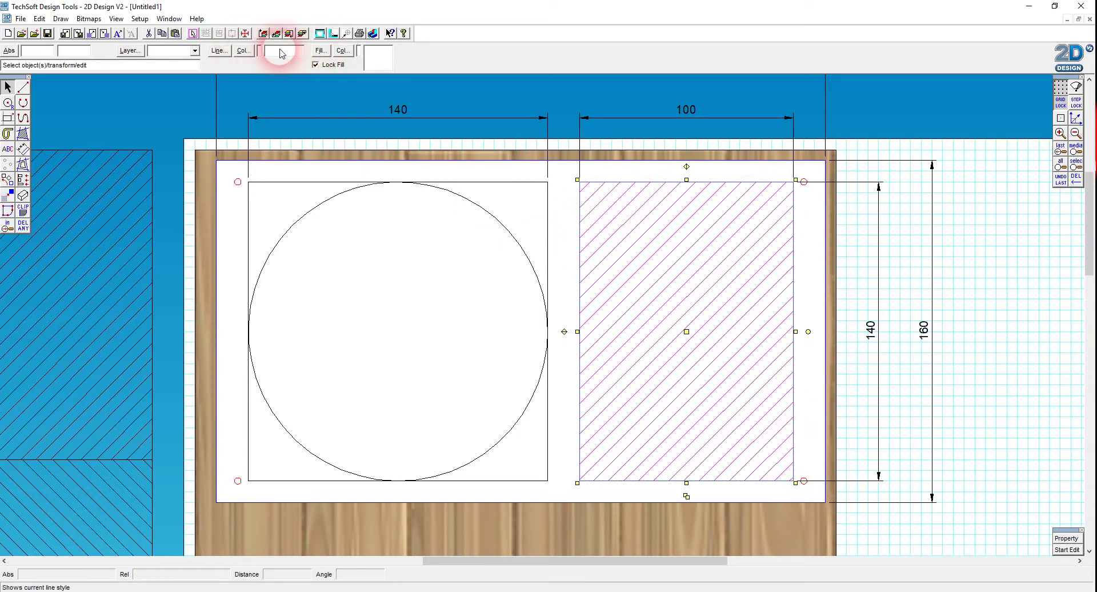
click(242, 51)
click(509, 333)
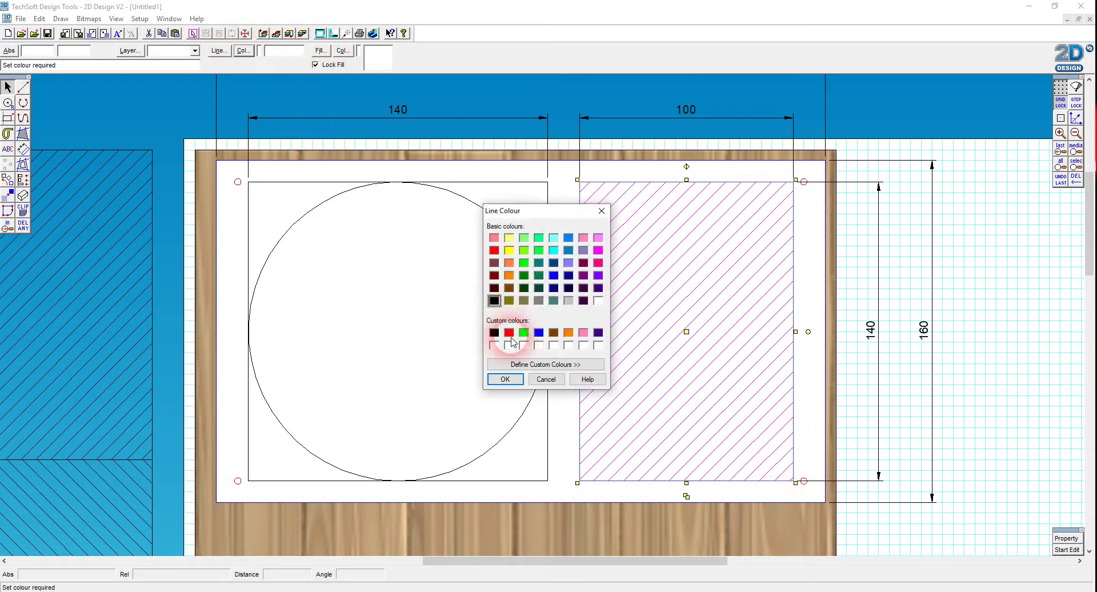
click(505, 379)
click(982, 351)
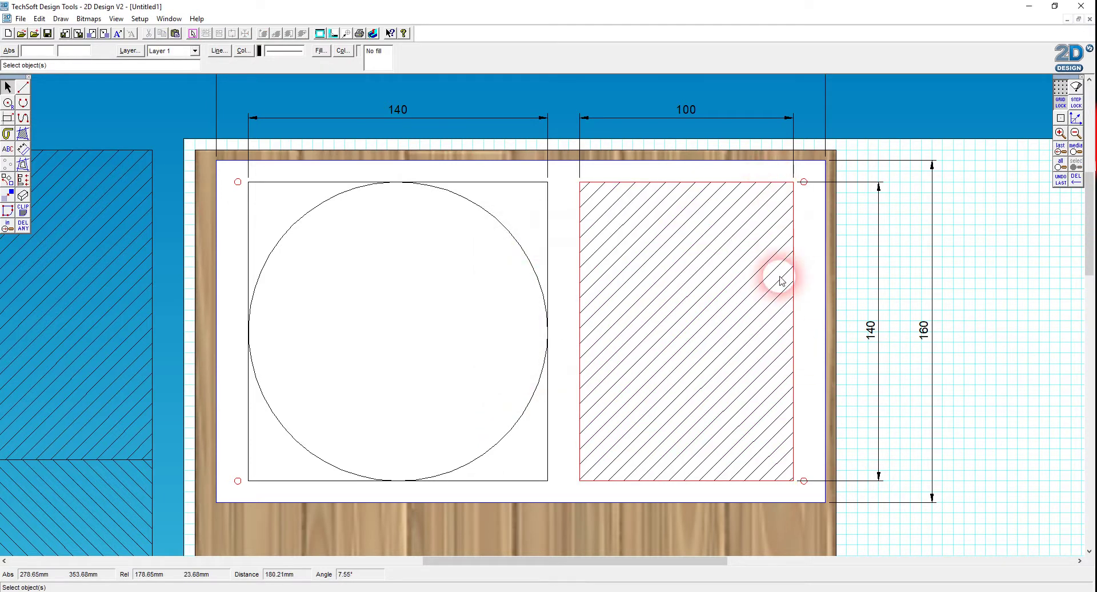
- Change the hatch fill colour of the 100 x 140 rectangle to red
click(682, 319)
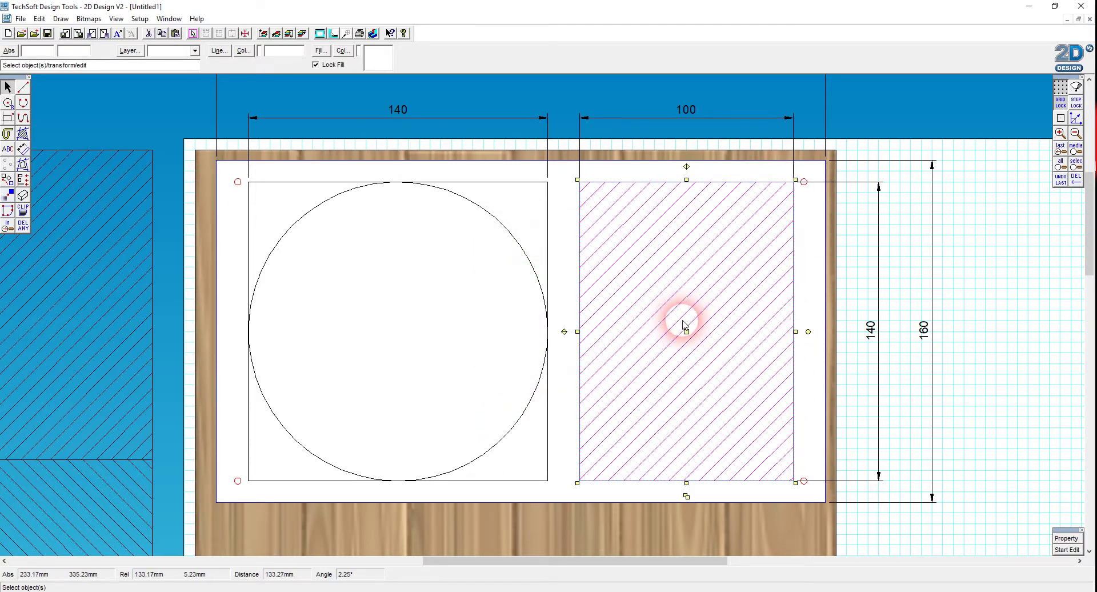
click(320, 52)
click(347, 288)
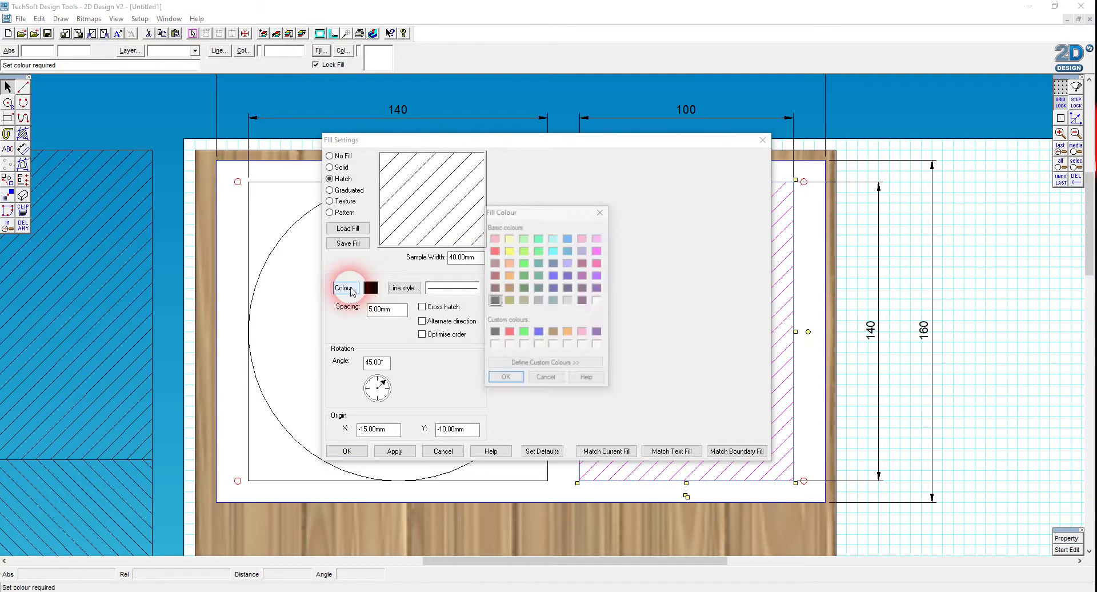
click(506, 379)
click(336, 452)
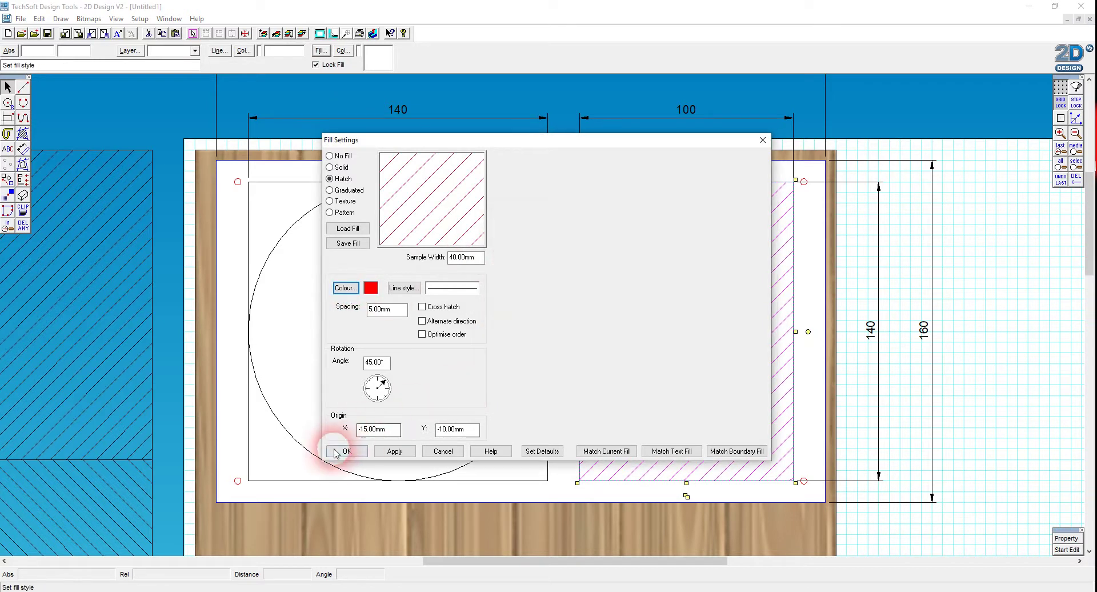
click(1012, 343)
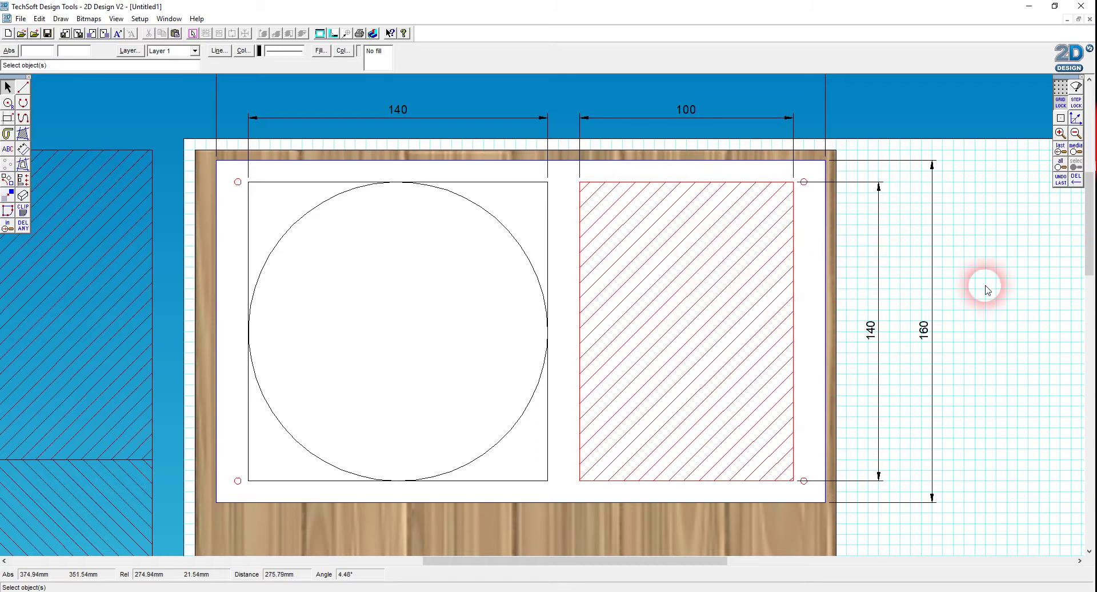
- Set the line colour of the large circle inside the square to the custom red
click(500, 226)
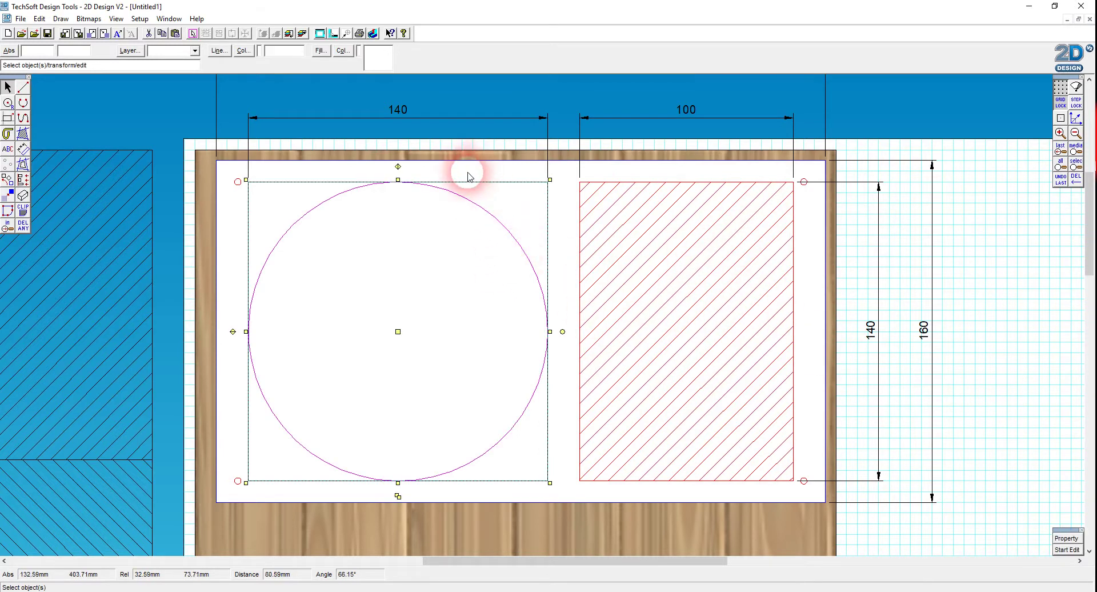
click(243, 50)
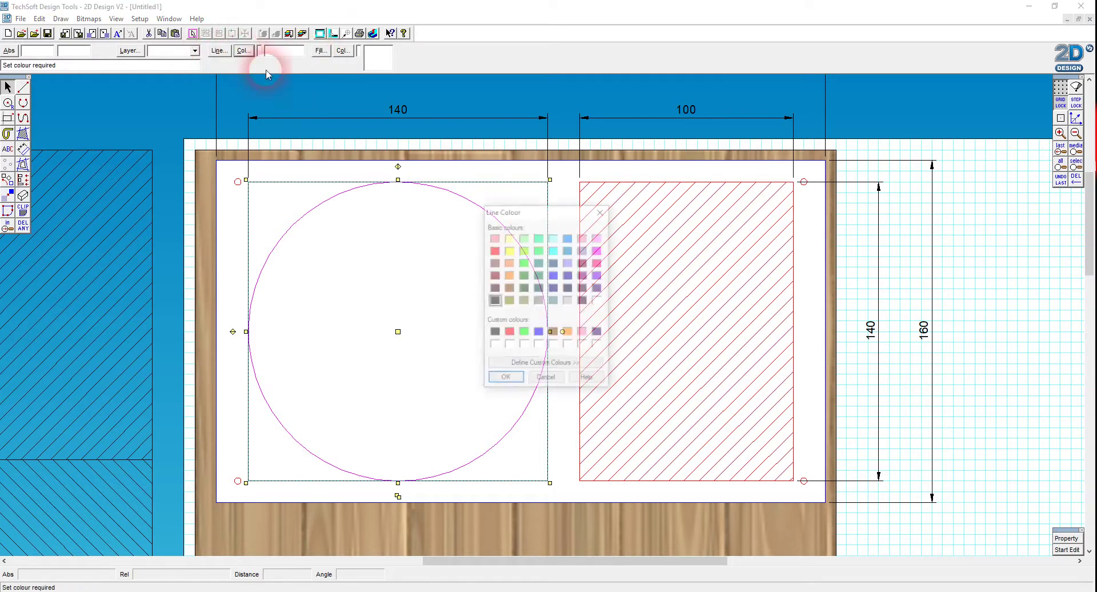
click(509, 332)
click(505, 380)
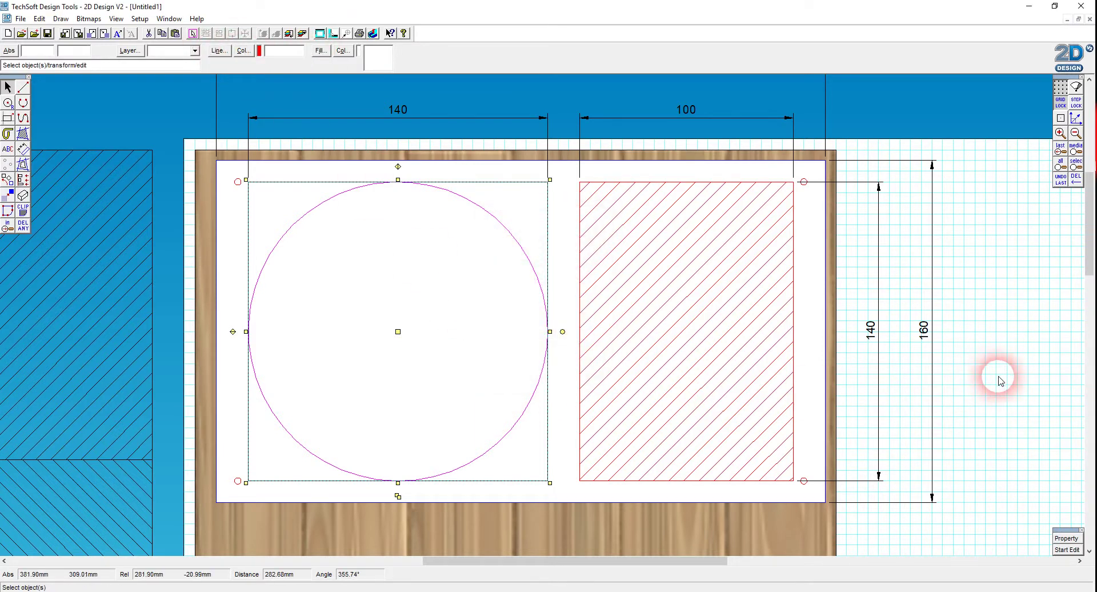
click(995, 377)
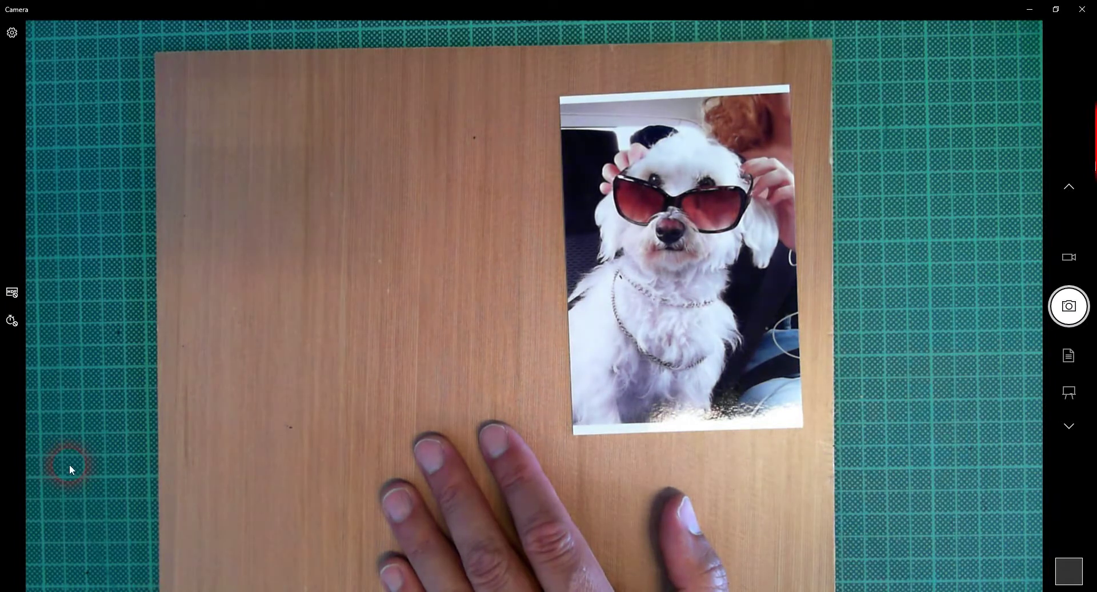
- Switch back to the 2D Design drawing and set the line colour of the four small corner circles to the custom blue
click(177, 591)
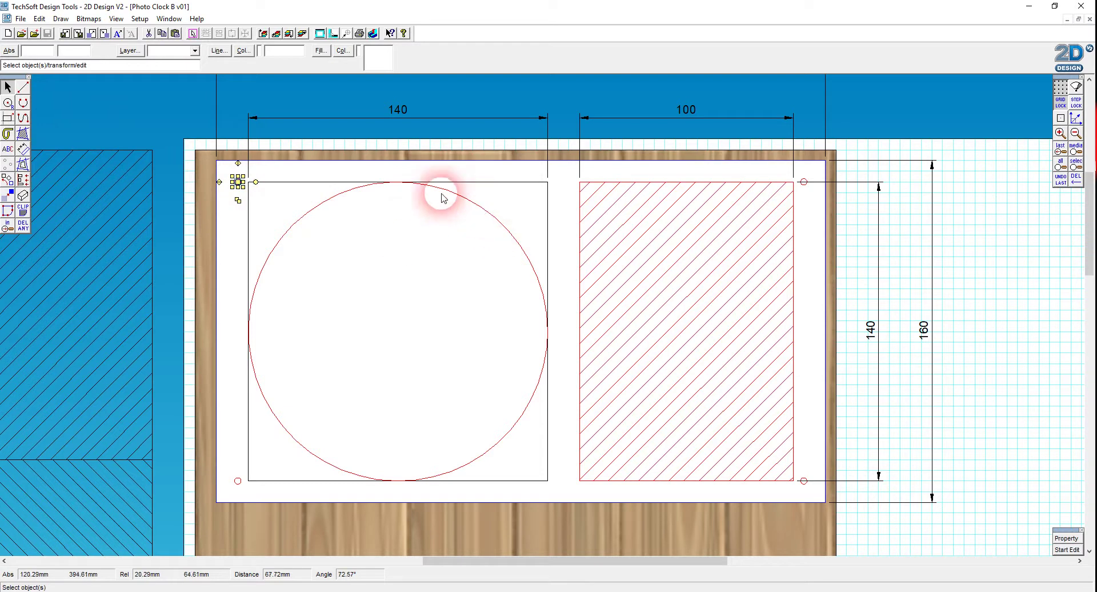
click(801, 181)
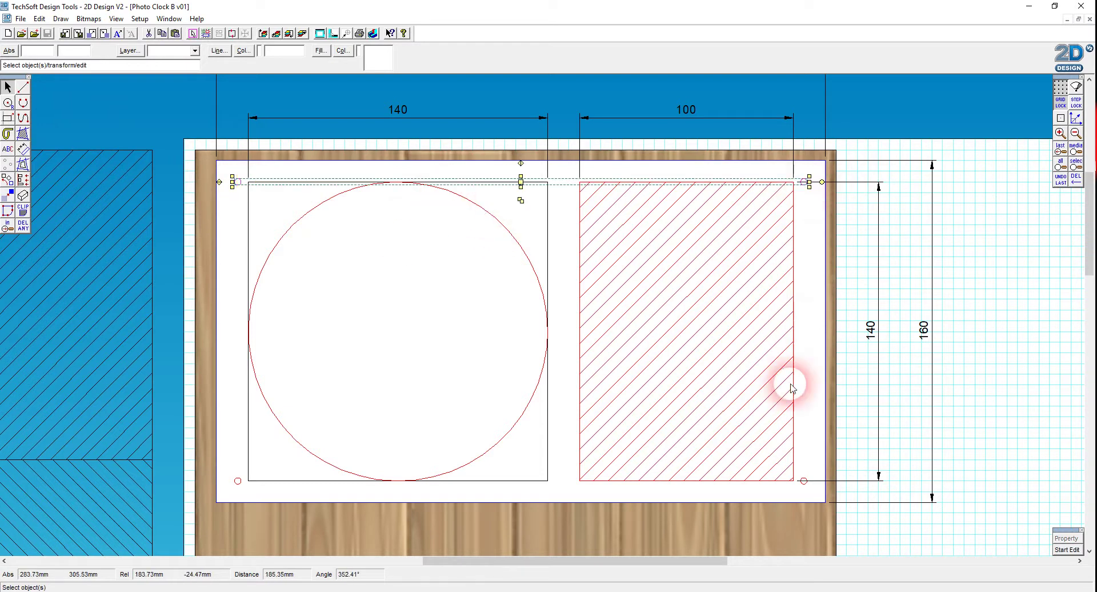
click(806, 481)
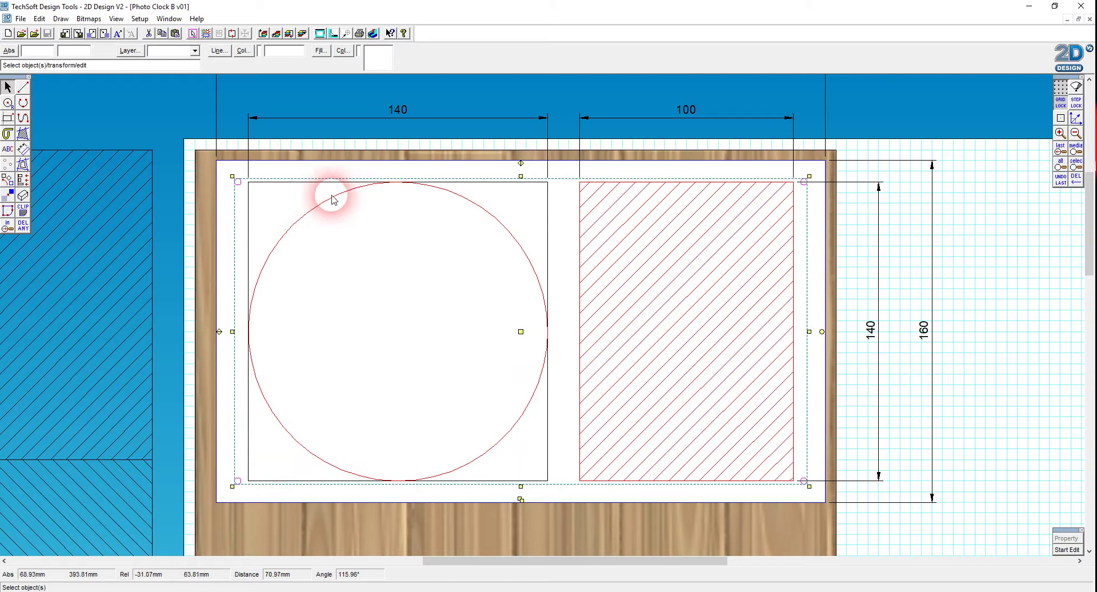
click(243, 50)
click(539, 339)
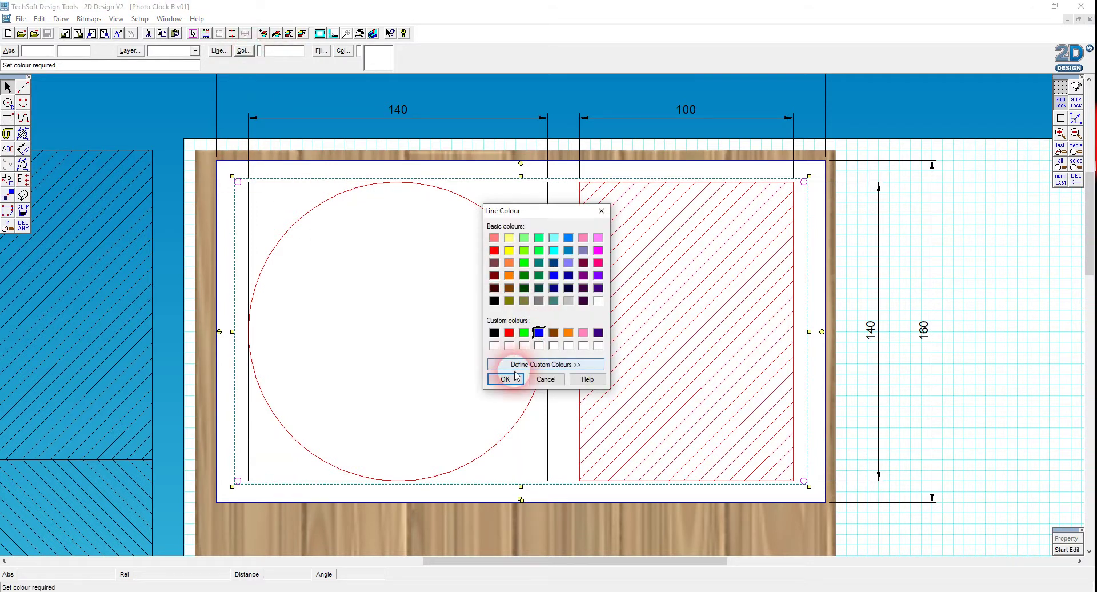
click(505, 379)
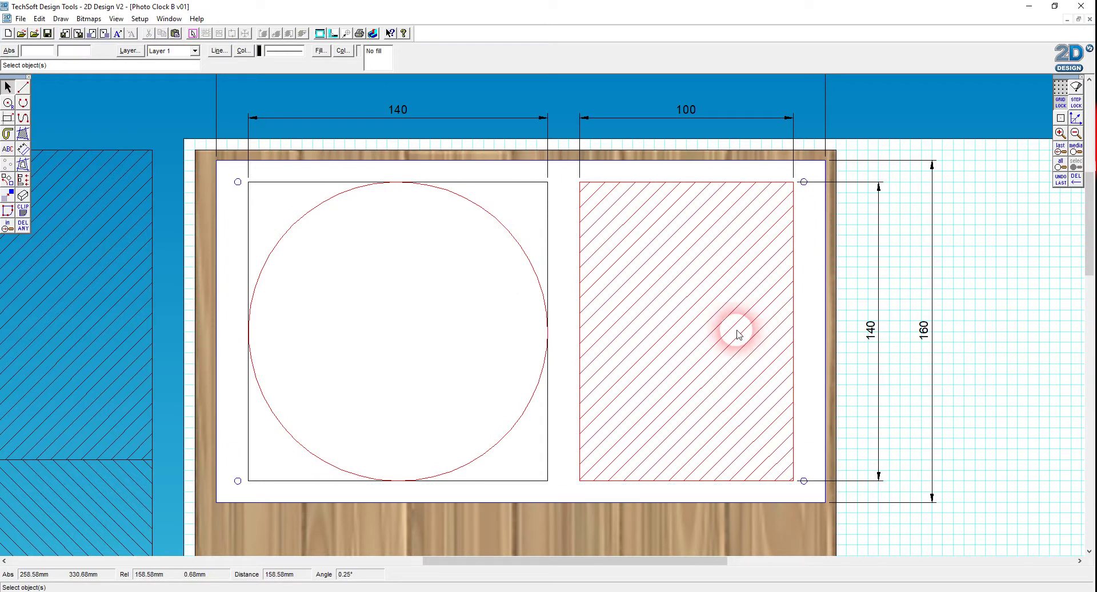
- Move the whole panel with its circles, hatched rectangle and dimensions 5 mm to the left on the wooden board
click(1076, 134)
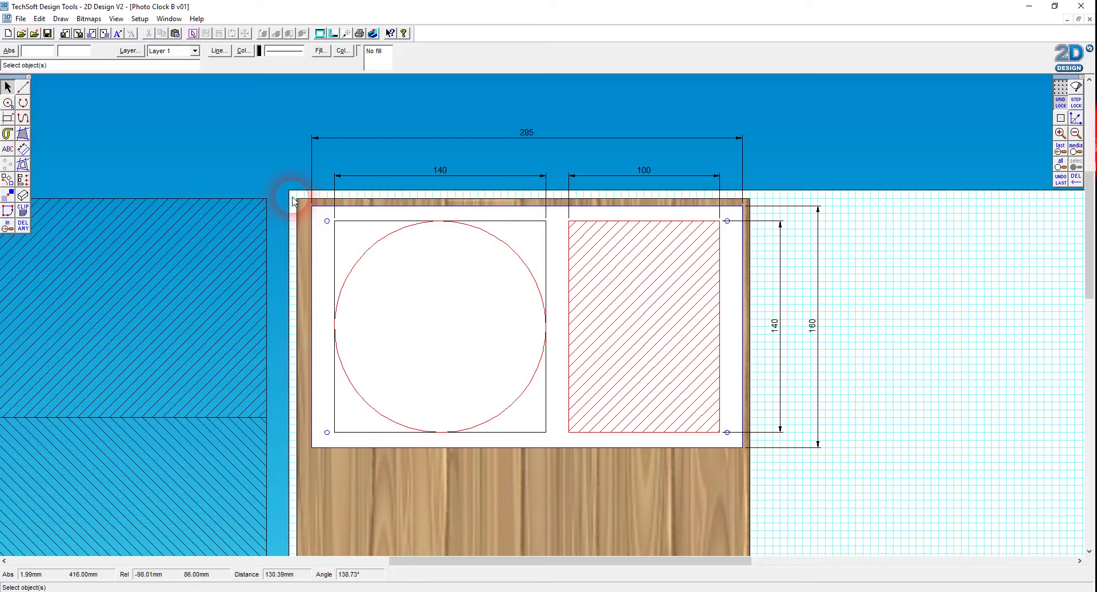
mouse_move(414, 224)
mouse_down()
mouse_move(712, 456)
mouse_move(849, 463)
mouse_up()
click(566, 288)
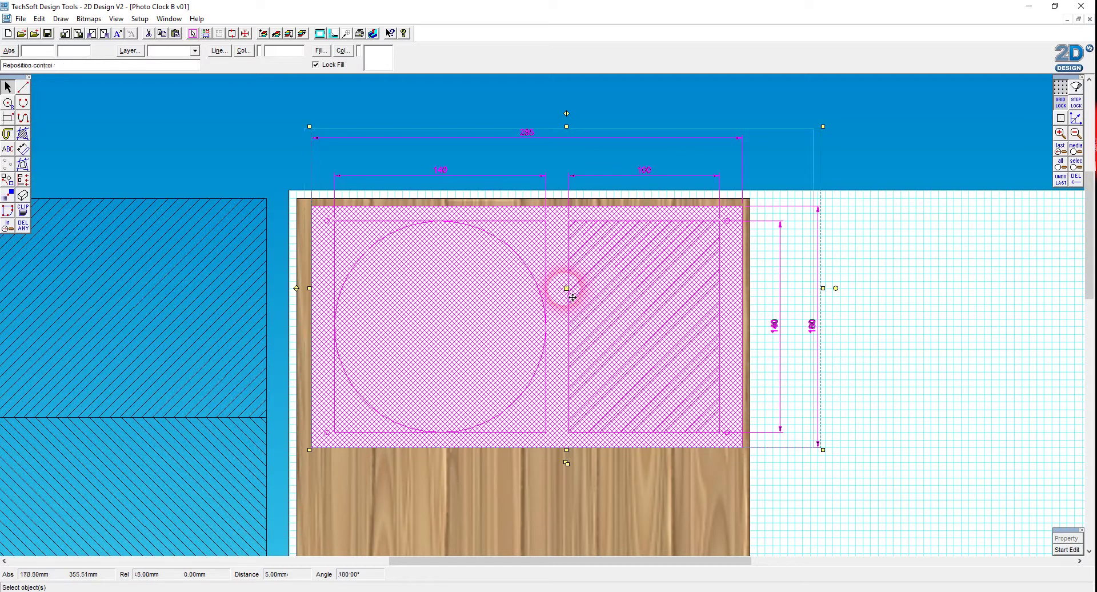
drag(568, 296, 558, 294)
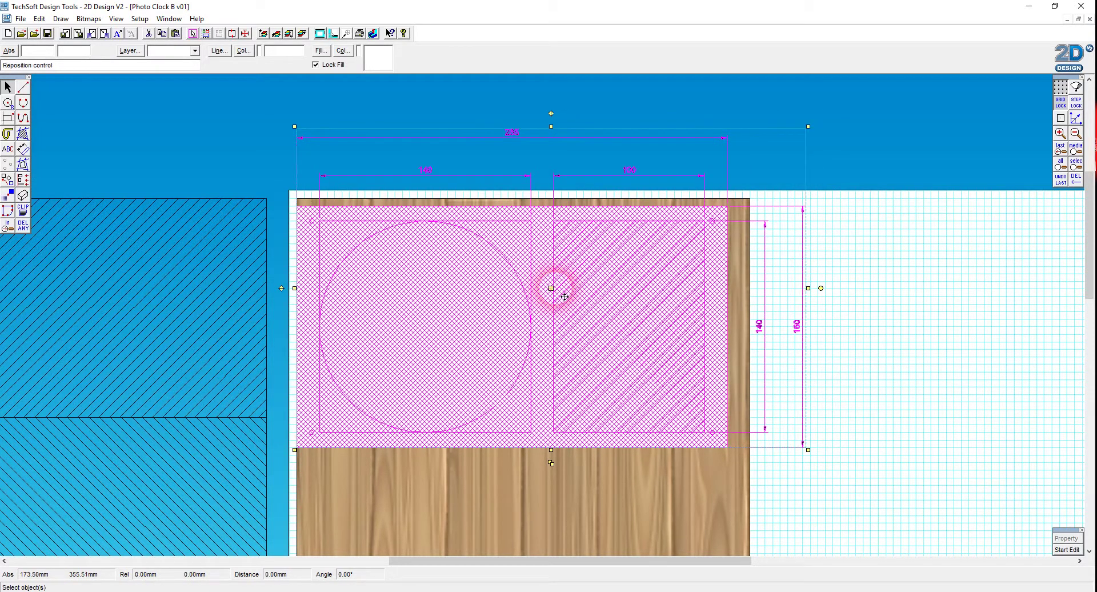
click(885, 379)
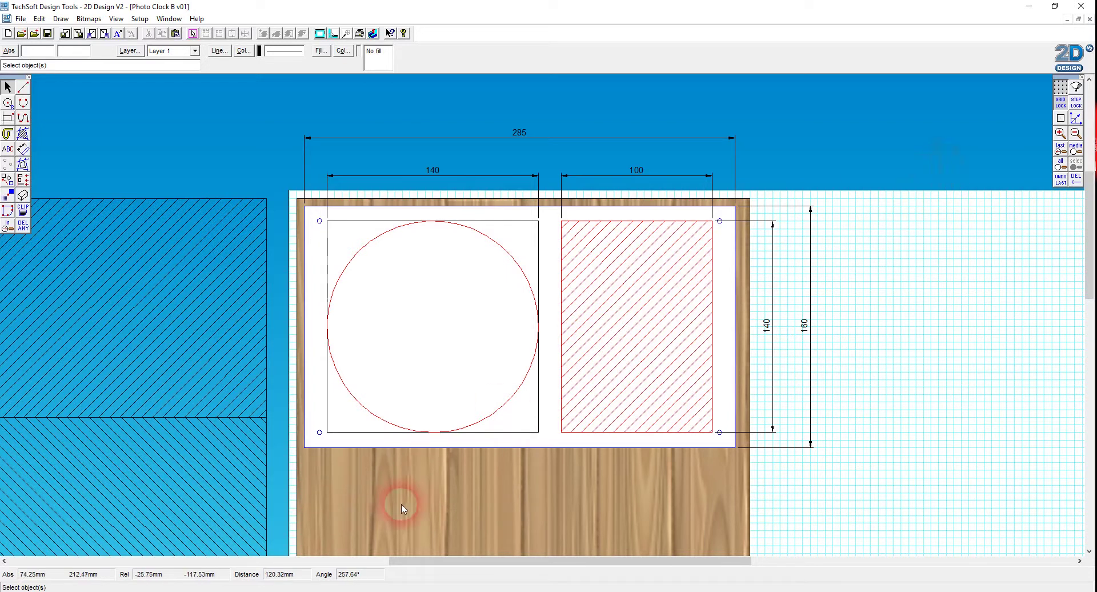
click(1080, 134)
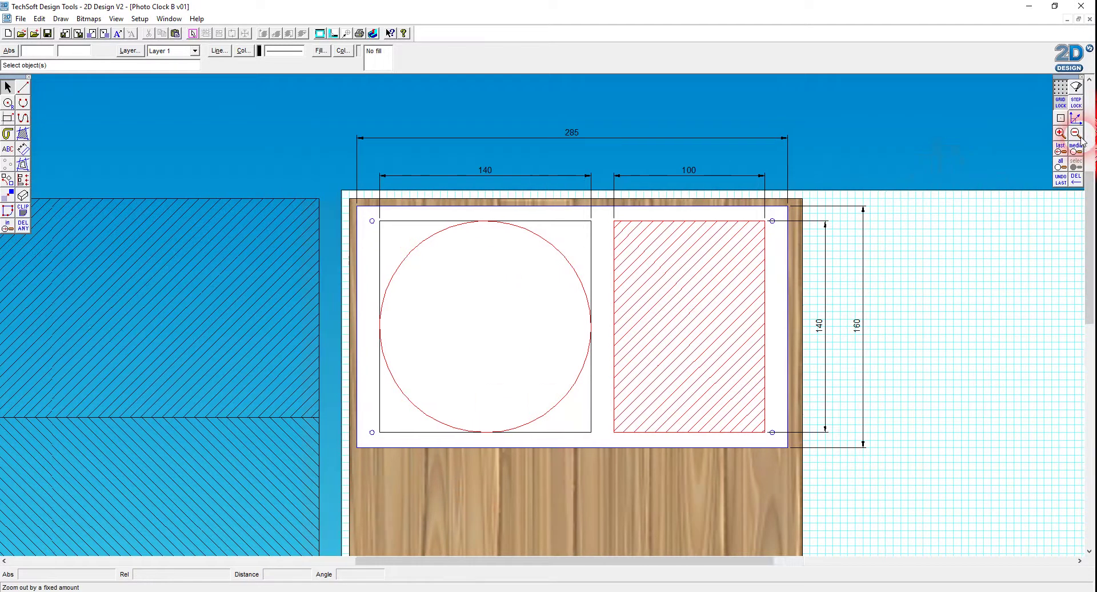
click(1078, 136)
click(1078, 136)
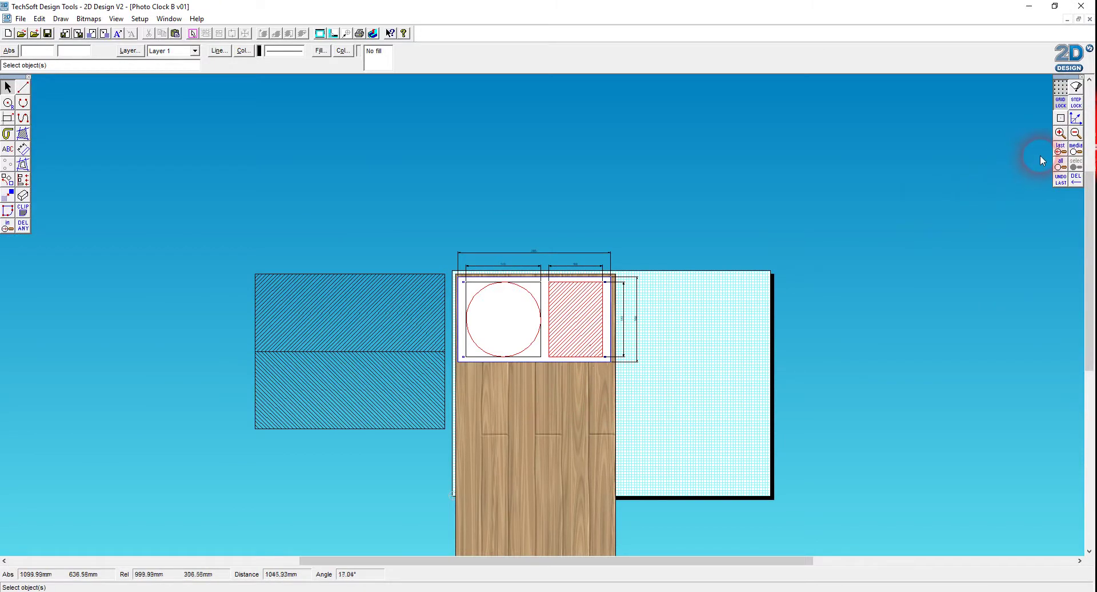
click(1068, 137)
click(1068, 137)
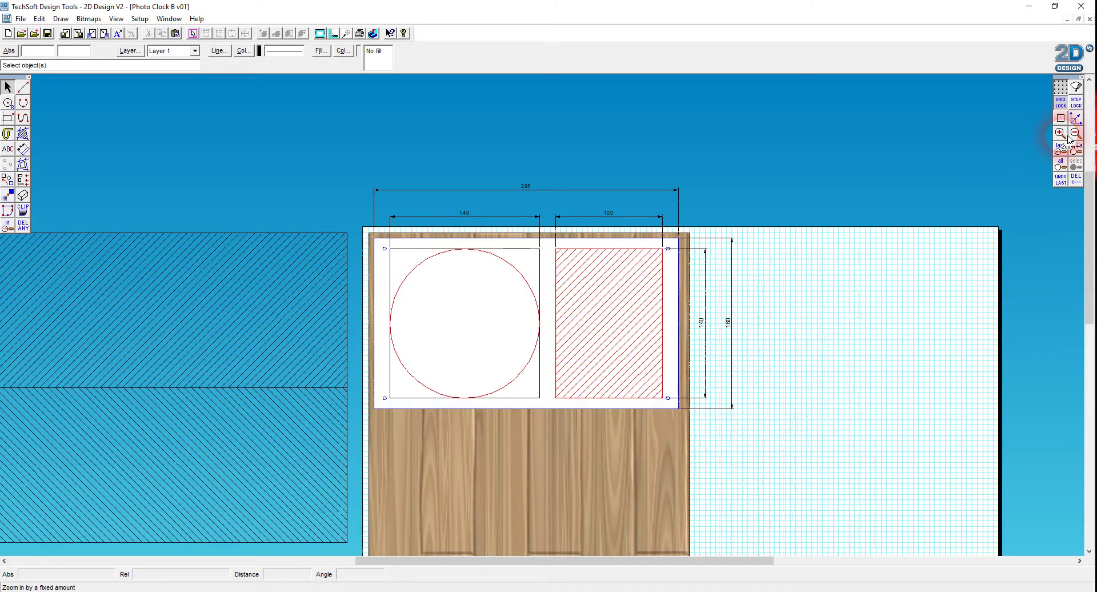
click(1067, 137)
click(343, 183)
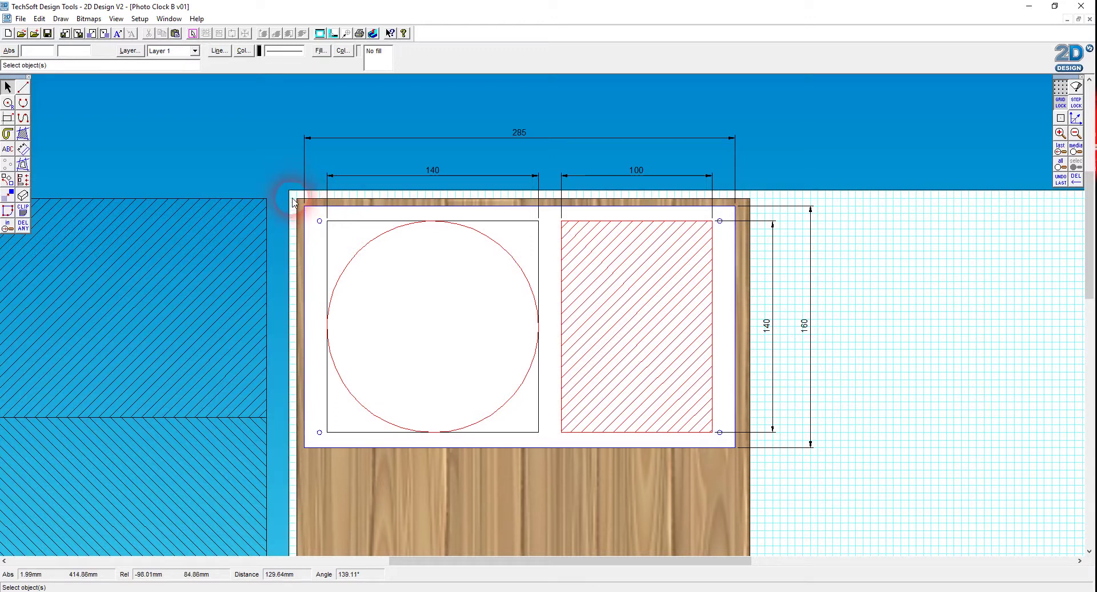
- Move the wooden board together with the panel and dimensions 5 mm left and 5 mm up to the sheet's upper-left corner
click(1076, 133)
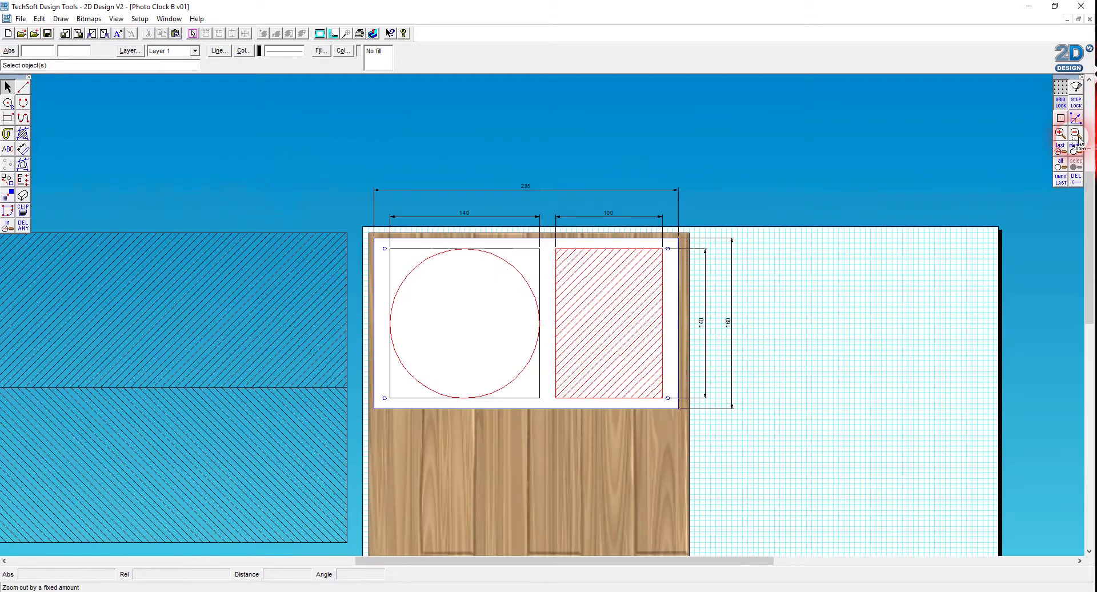
click(1076, 133)
click(1076, 133)
click(1076, 133)
scroll(872, 172, down, 3)
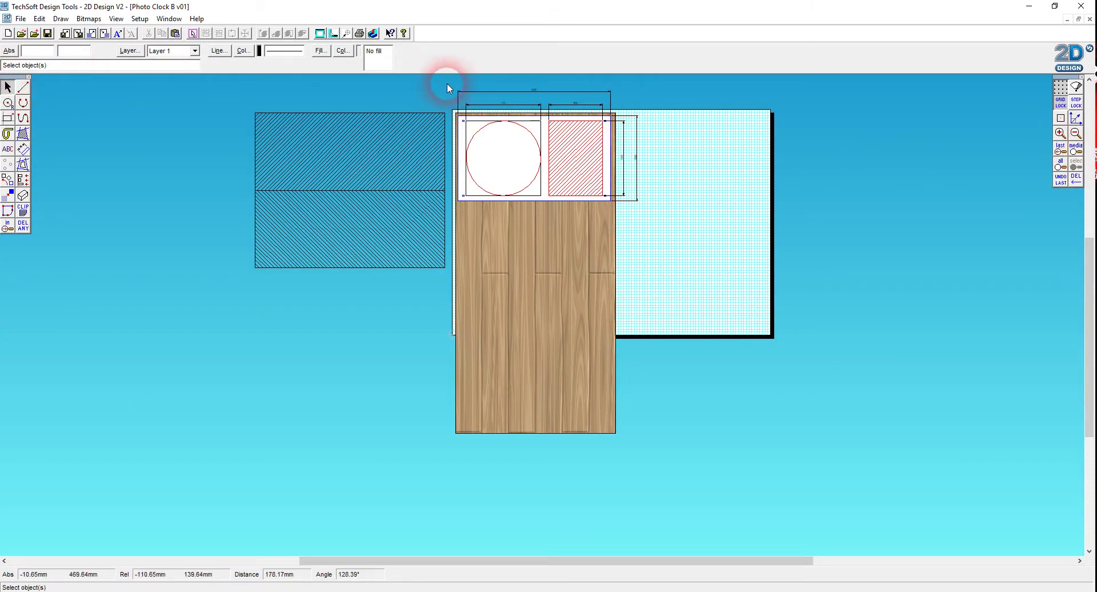
mouse_move(447, 84)
mouse_down()
mouse_move(612, 446)
mouse_move(655, 467)
mouse_up()
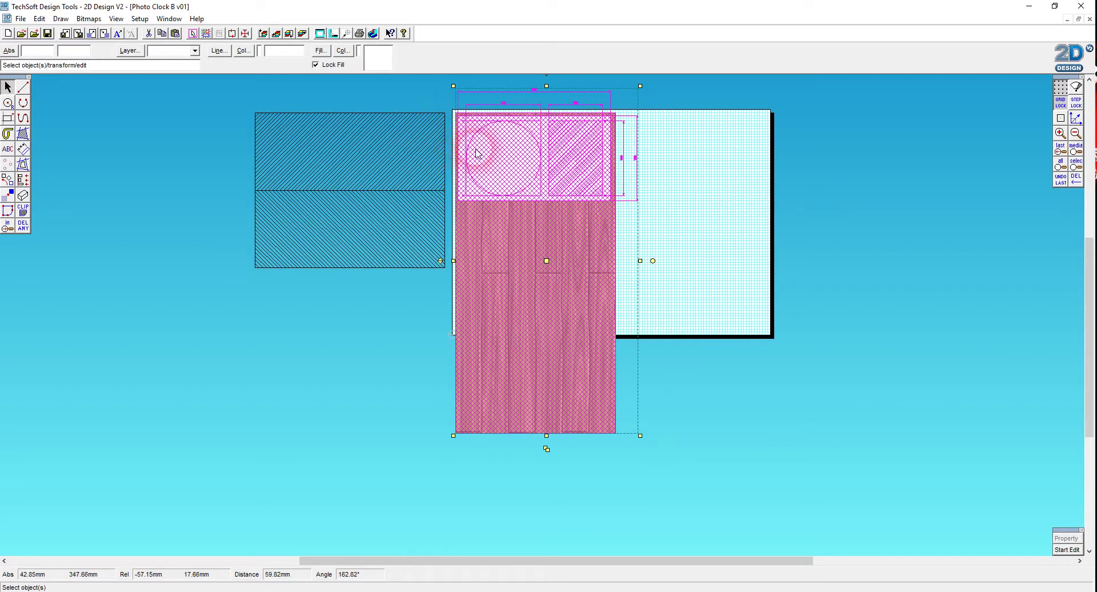
click(458, 119)
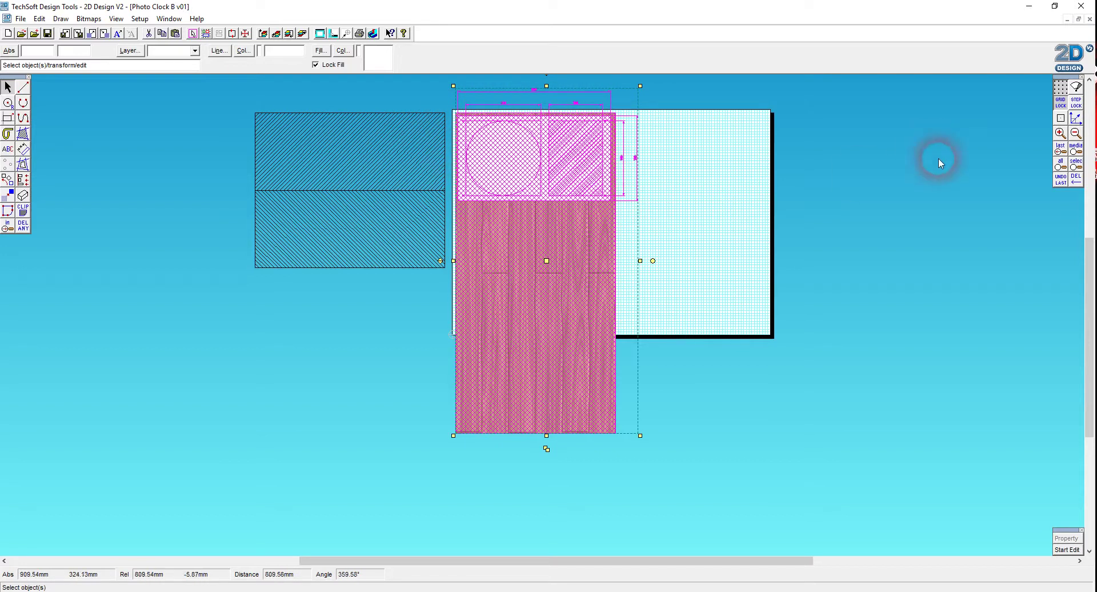
click(1061, 133)
click(1060, 132)
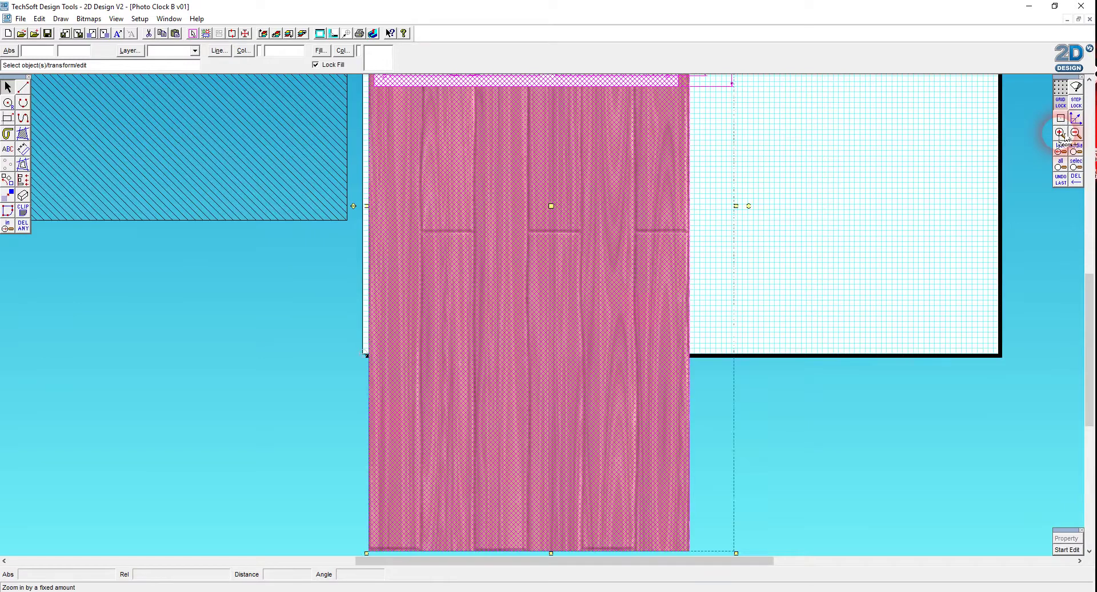
scroll(1091, 262, up, 1)
scroll(1090, 262, up, 3)
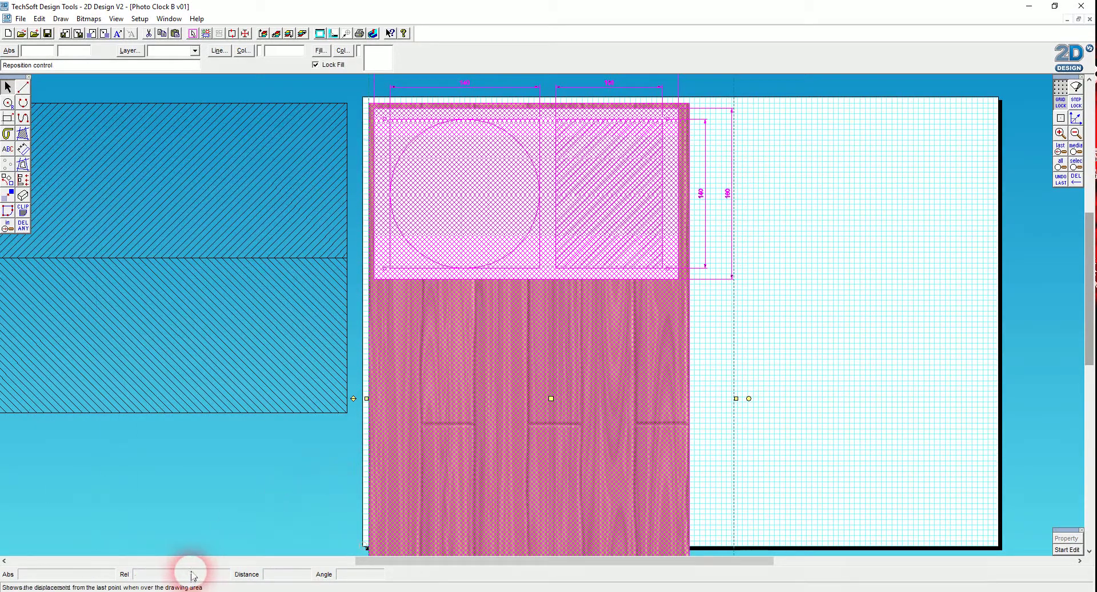
drag(533, 407, 550, 398)
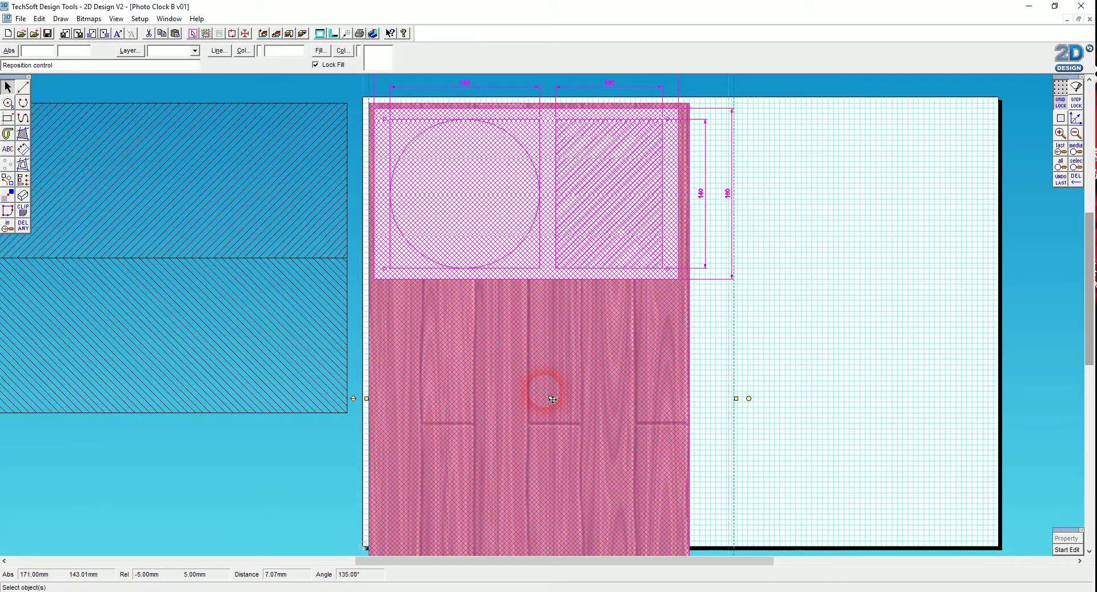
click(846, 360)
- Examine the dimensioned panel on the board close up, and switch to the Camera app to compare it with the physical template
click(657, 130)
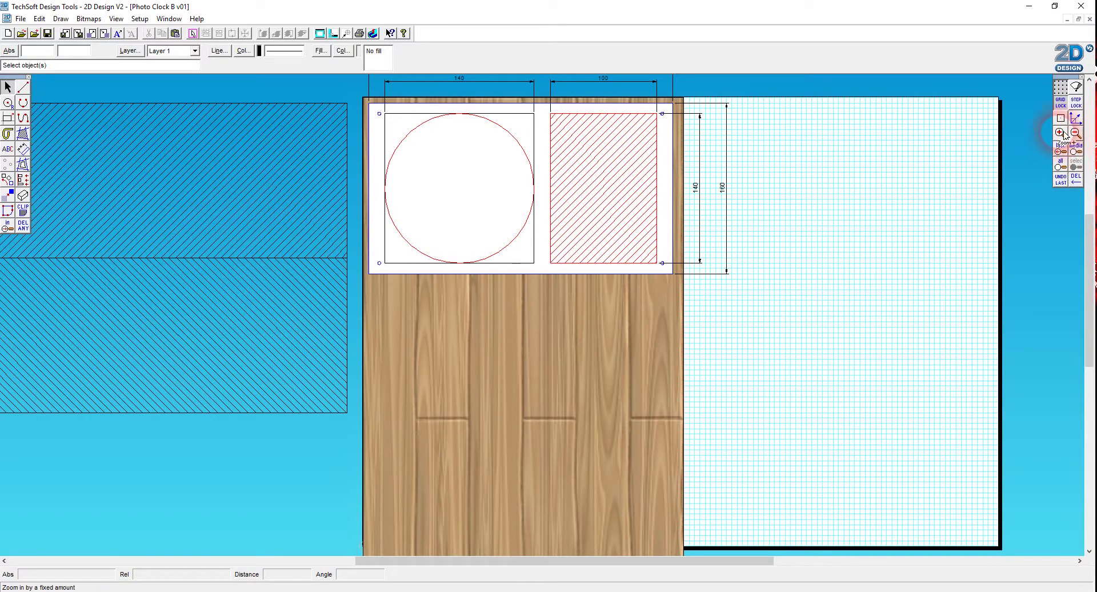
click(8, 224)
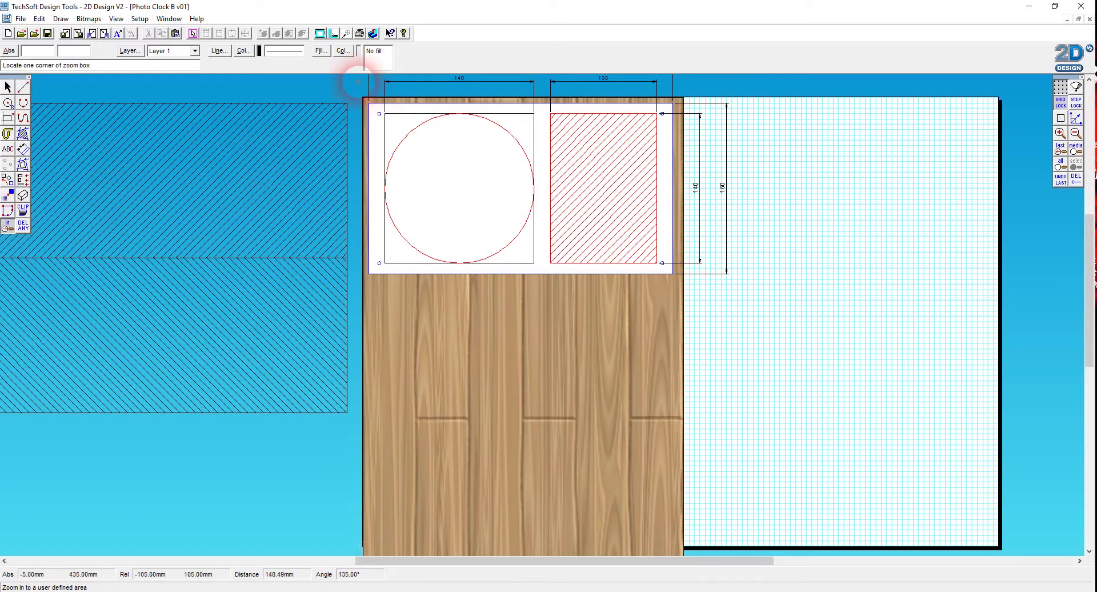
click(427, 257)
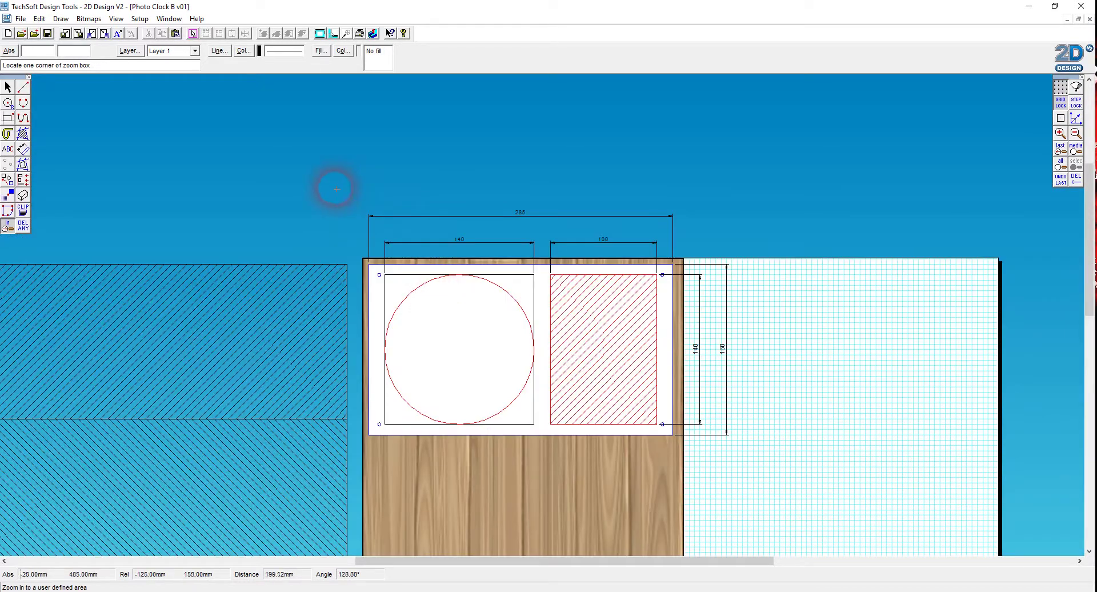
click(334, 198)
click(750, 452)
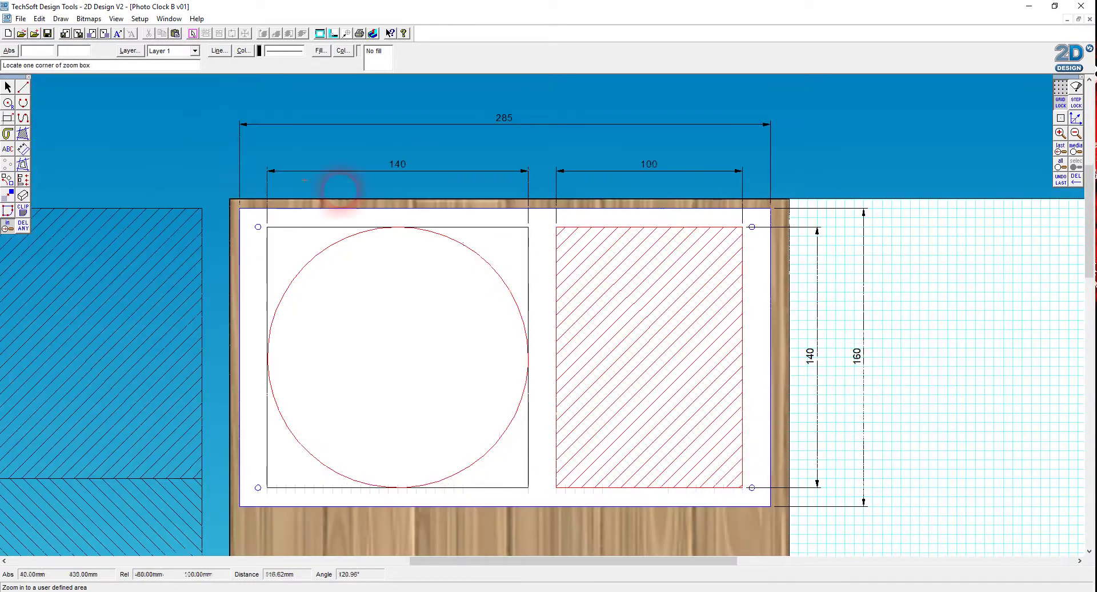
click(8, 87)
click(911, 304)
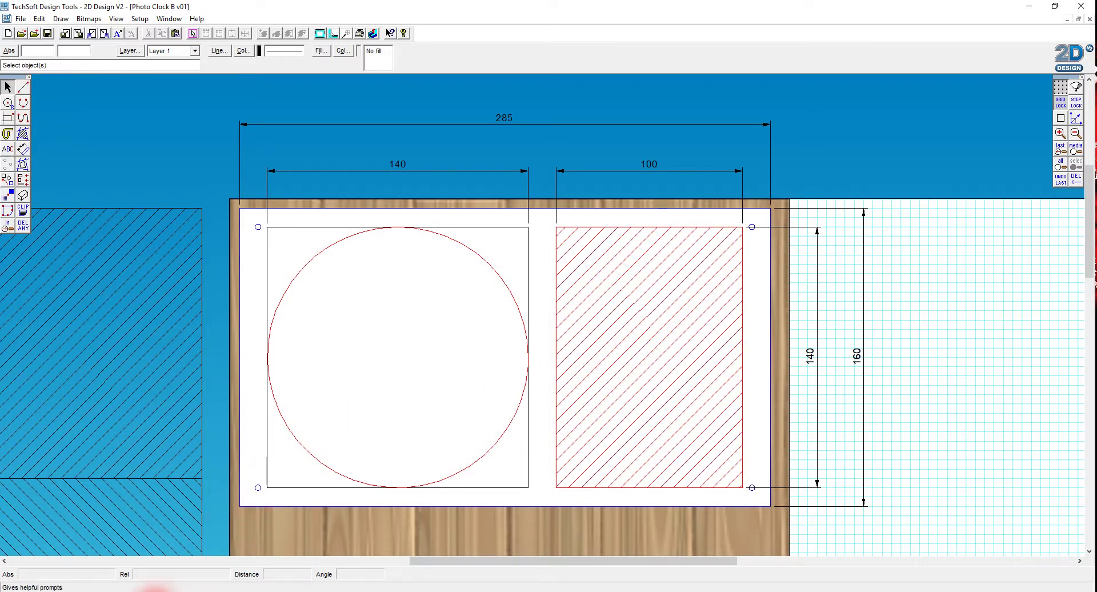
click(156, 590)
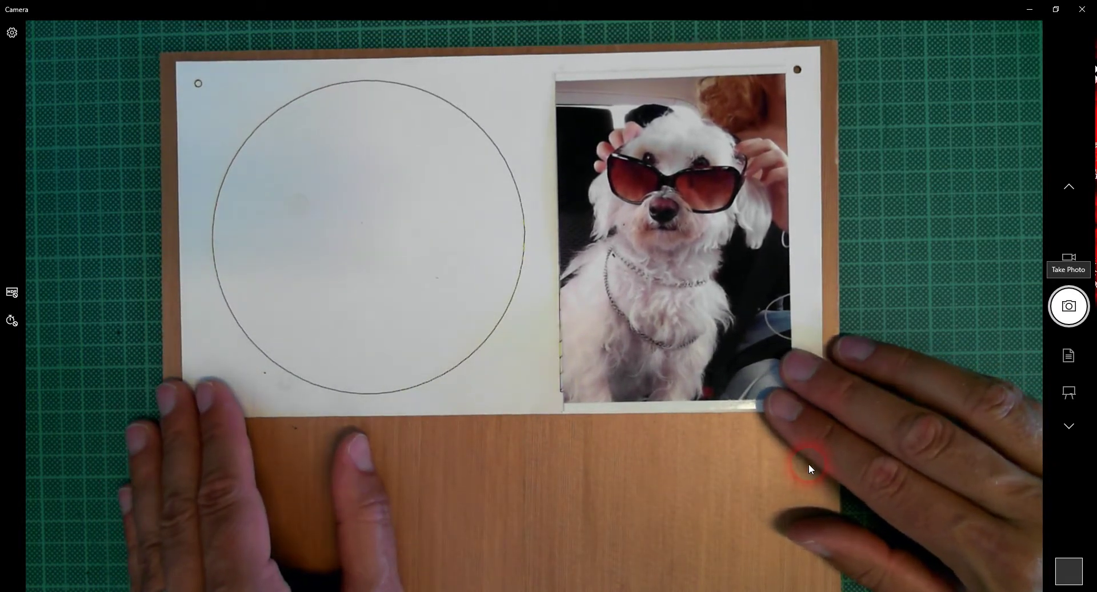
click(808, 464)
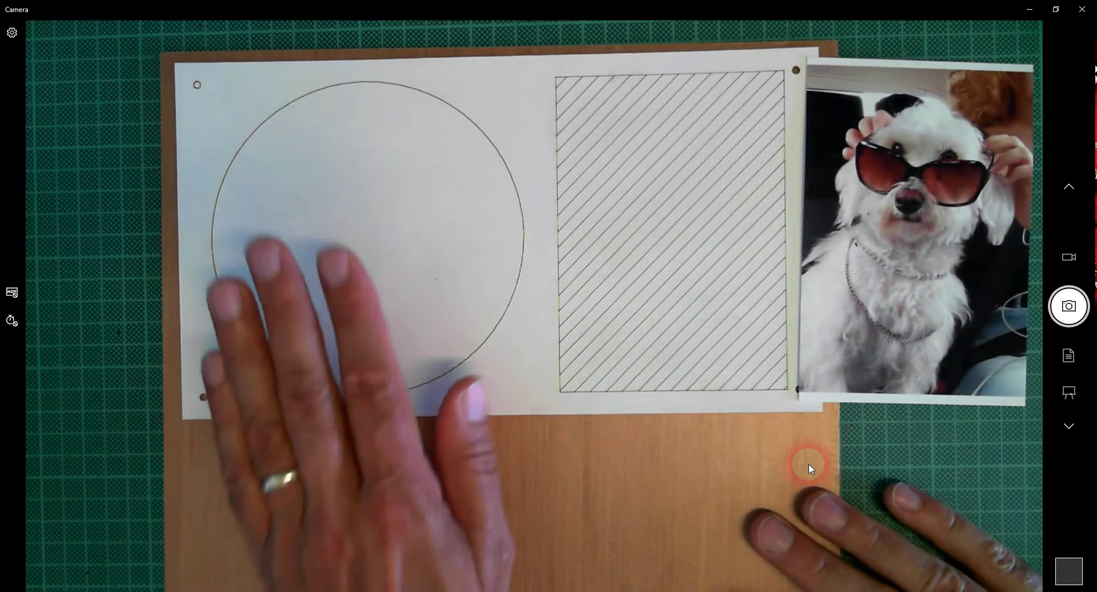